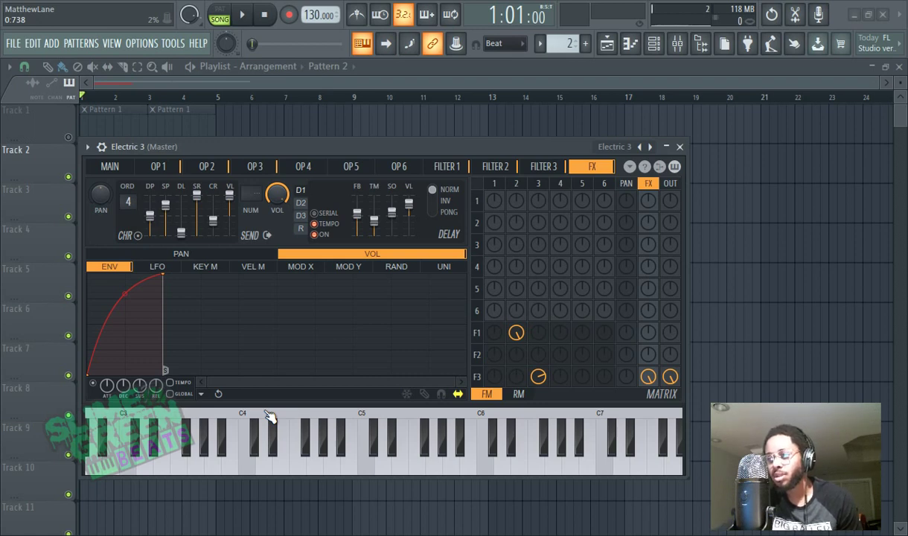
Step: Route the Electric 3 guitar channel to mixer insert 4 and play a note to confirm its signal
key(z)
click(652, 44)
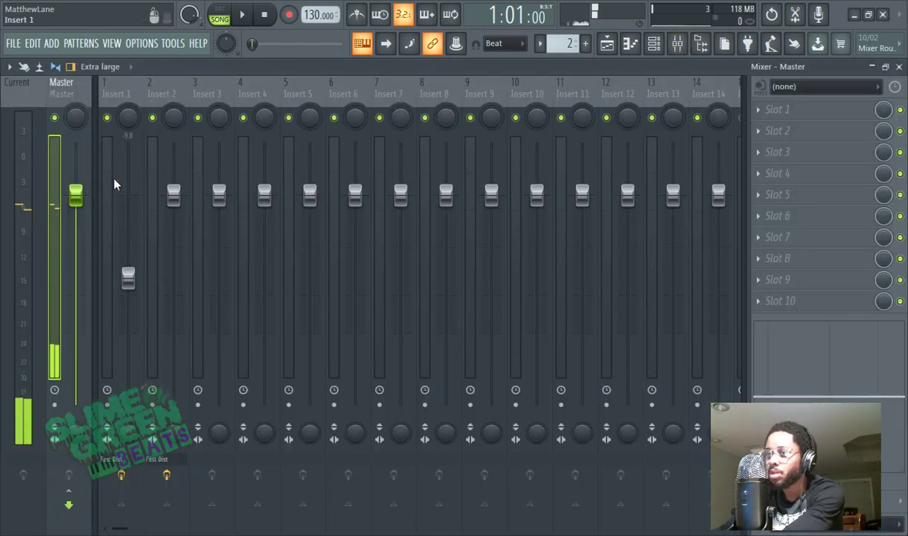
click(655, 45)
drag(187, 301, 187, 283)
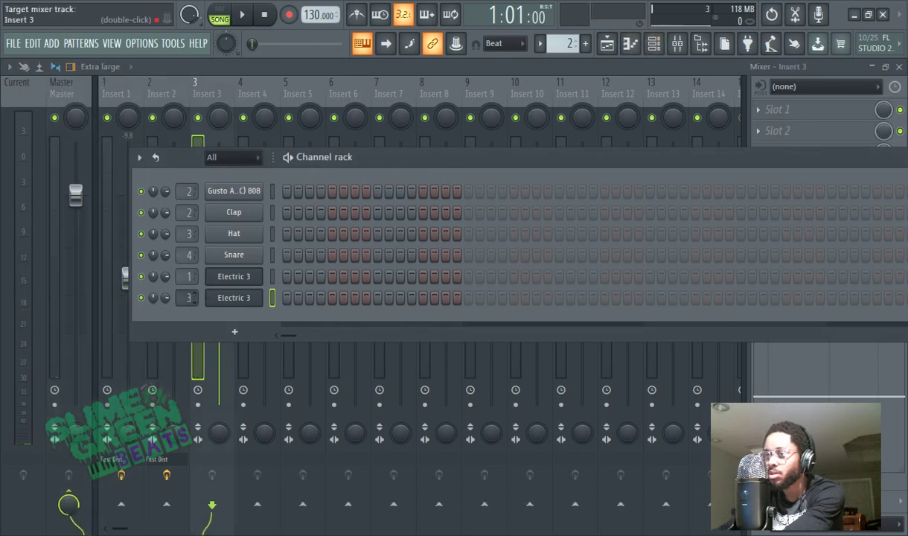
scroll(192, 298, down, 2)
scroll(192, 297, up, 3)
click(345, 63)
key(z)
key(z)
key(z)
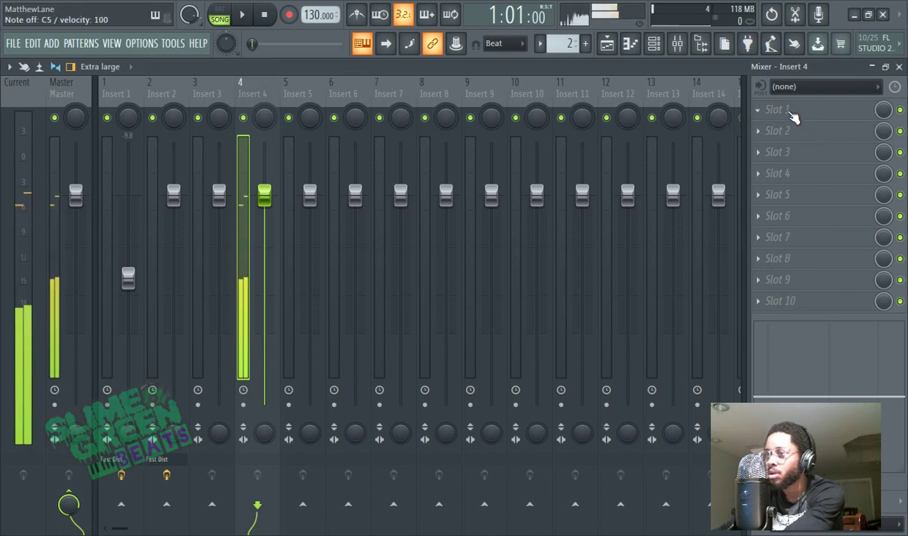
Step: Put Fruity Fast Dist in insert 4's first slot, replacing a trial Fruity Delay Bank
click(786, 113)
mouse_move(822, 128)
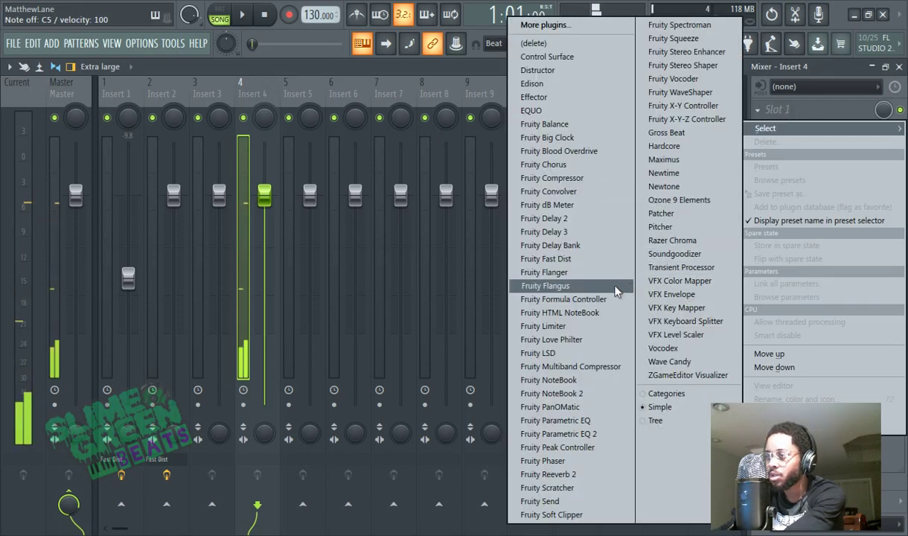
click(558, 245)
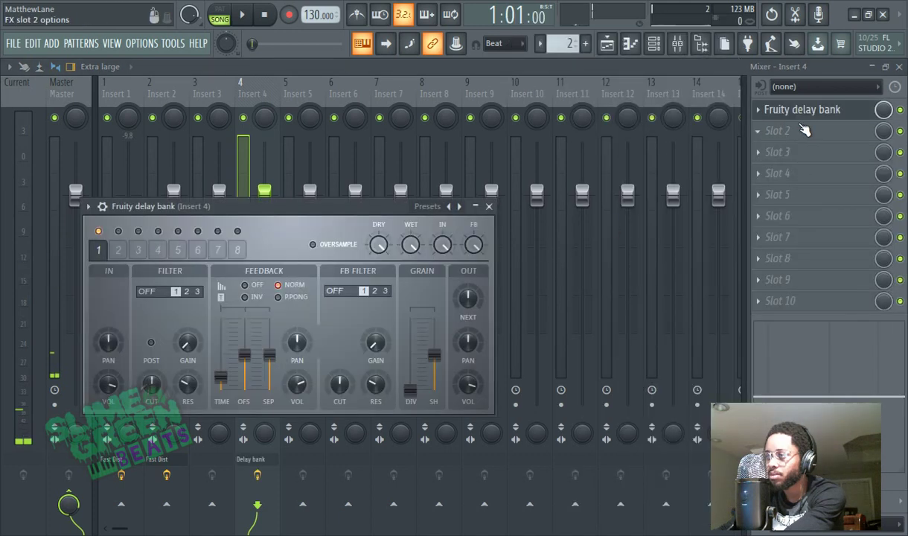
click(748, 114)
mouse_move(768, 128)
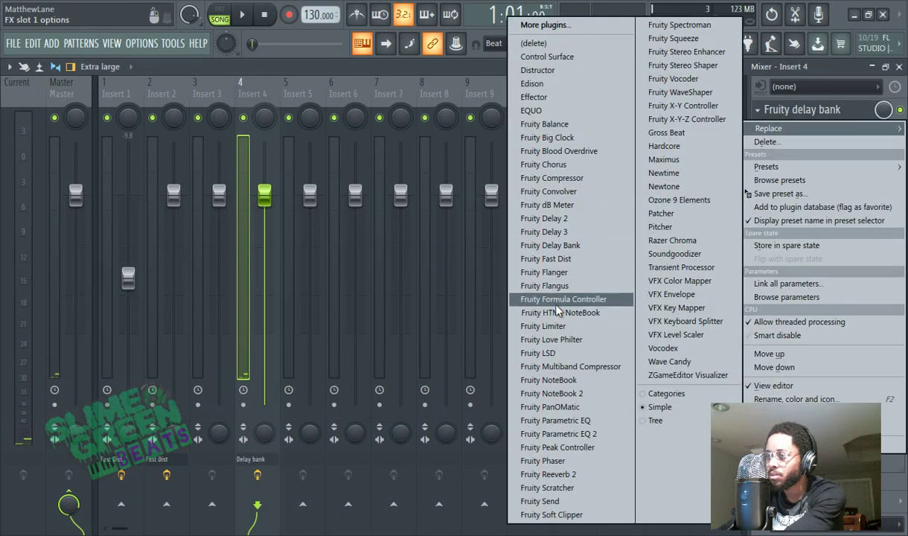
click(547, 258)
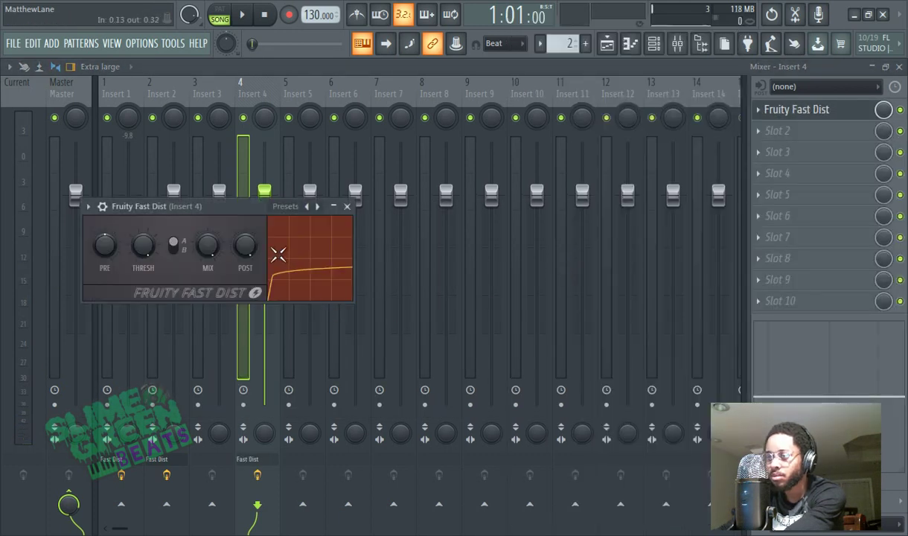
key(z)
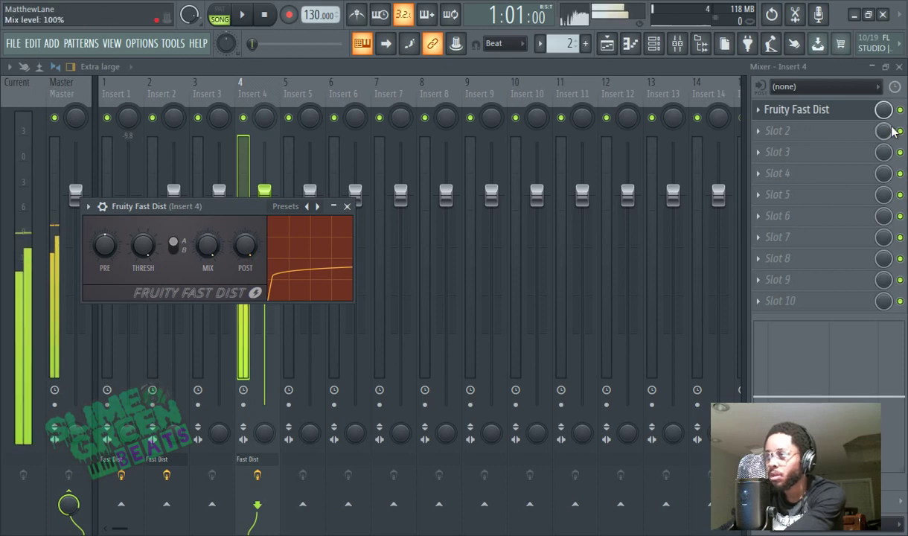
key(Escape)
Step: Drop insert 4's Fast Dist slot mix to a few percent, then reopen the plugin window
key(z)
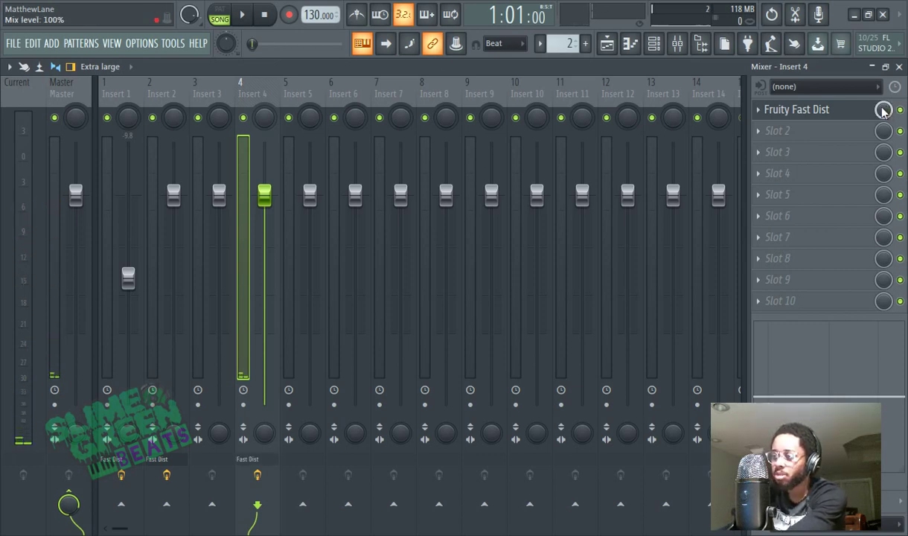
drag(883, 110, 884, 156)
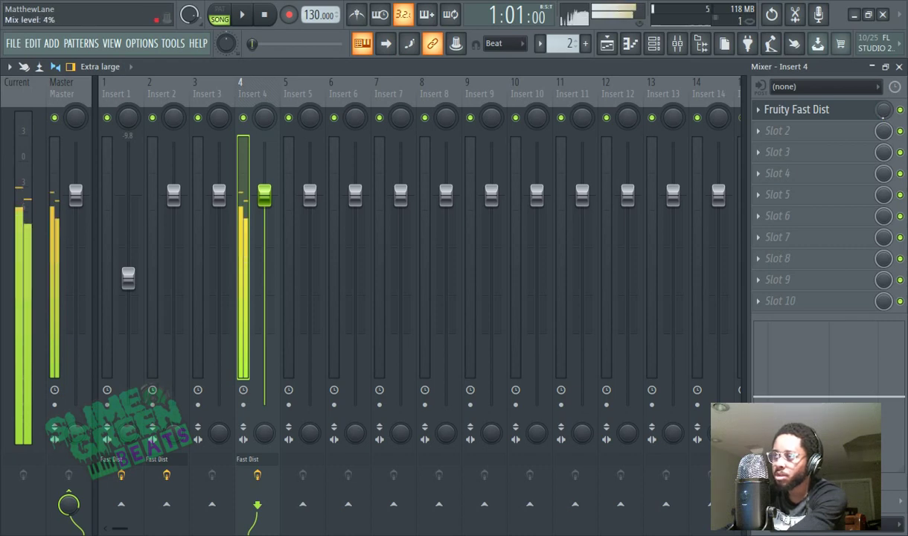
click(804, 113)
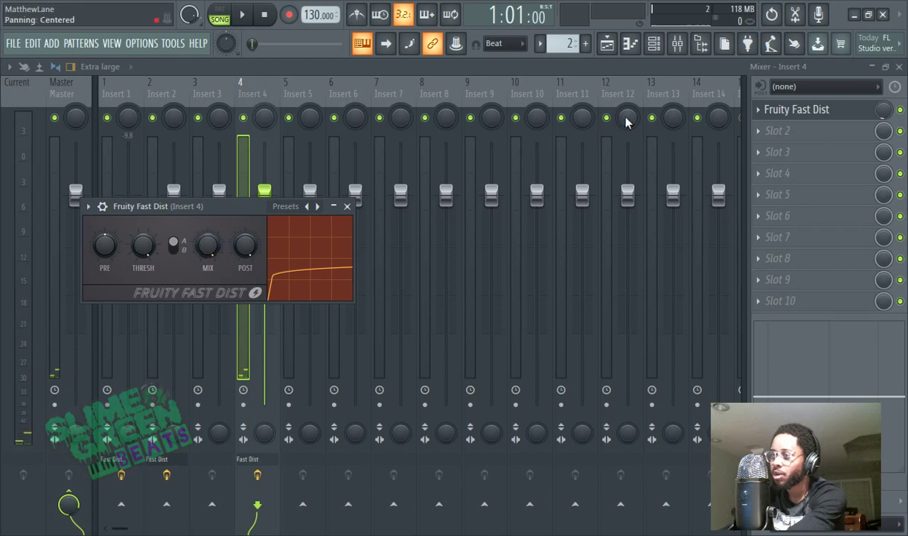
key(Escape)
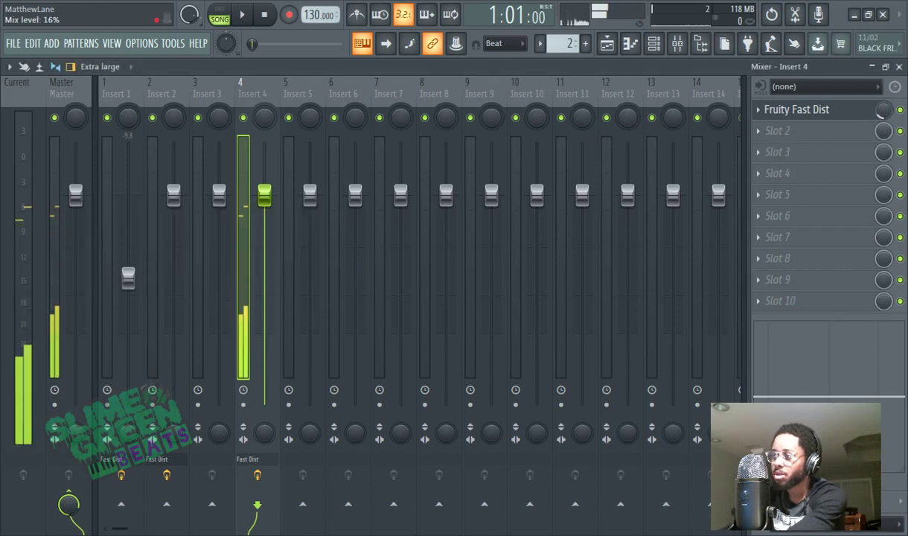
click(795, 109)
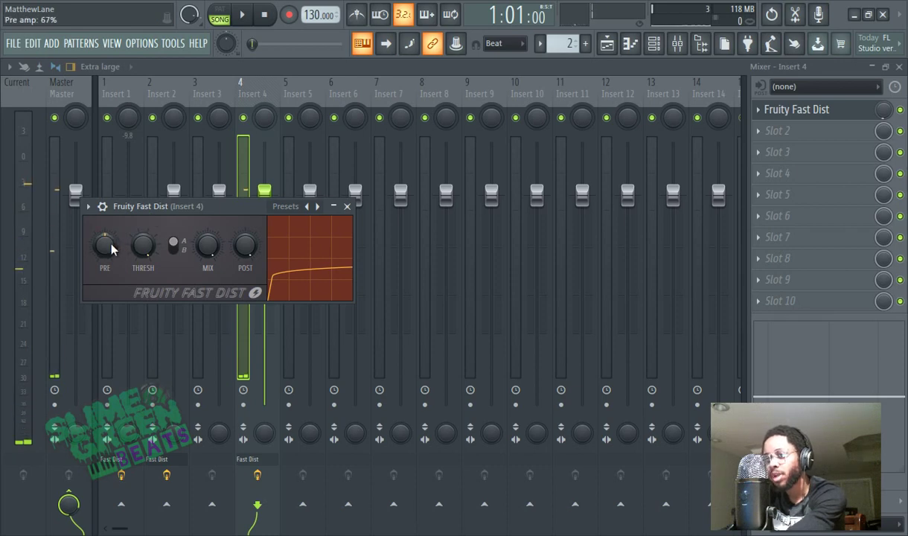
Step: Nudge the Fast Dist pre-amp drive up slightly, to roughly 56%
mouse_move(110, 248)
mouse_down()
mouse_move(110, 275)
mouse_move(109, 223)
mouse_move(105, 265)
mouse_up()
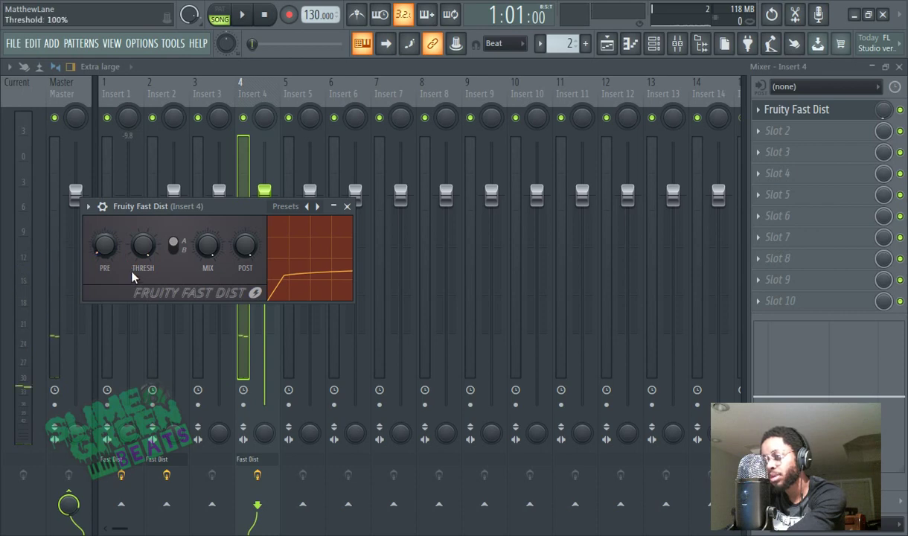
drag(105, 245, 105, 223)
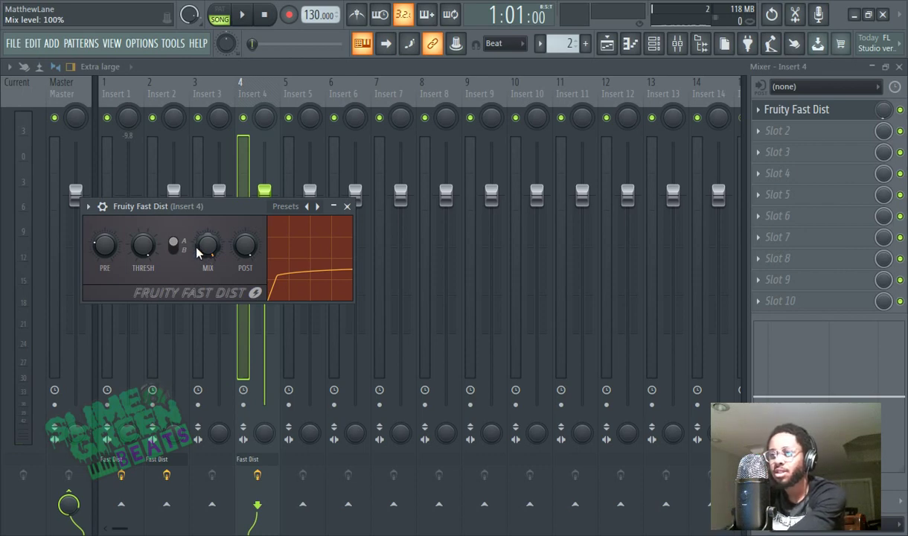
Step: During playback, flip the A/B type, sweep the mix to 27% then 91%, and lower post gain
key(space)
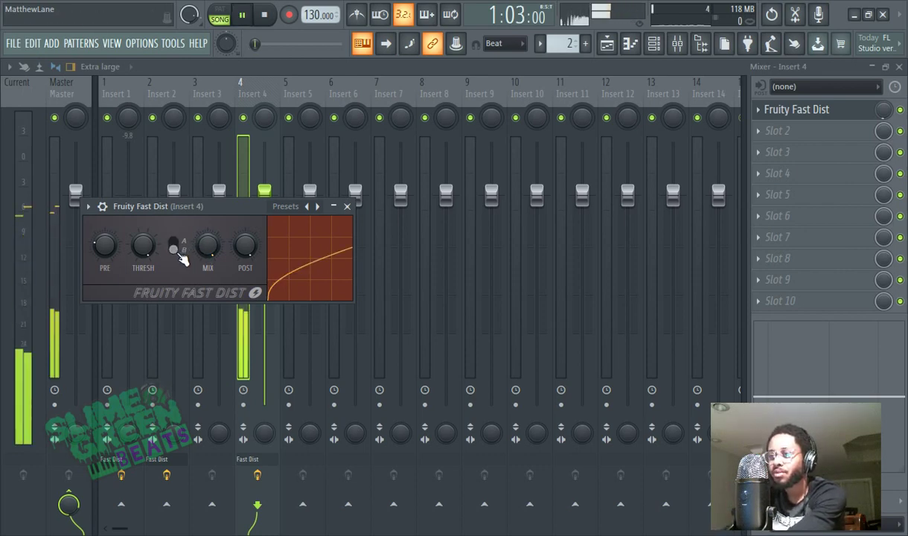
click(175, 245)
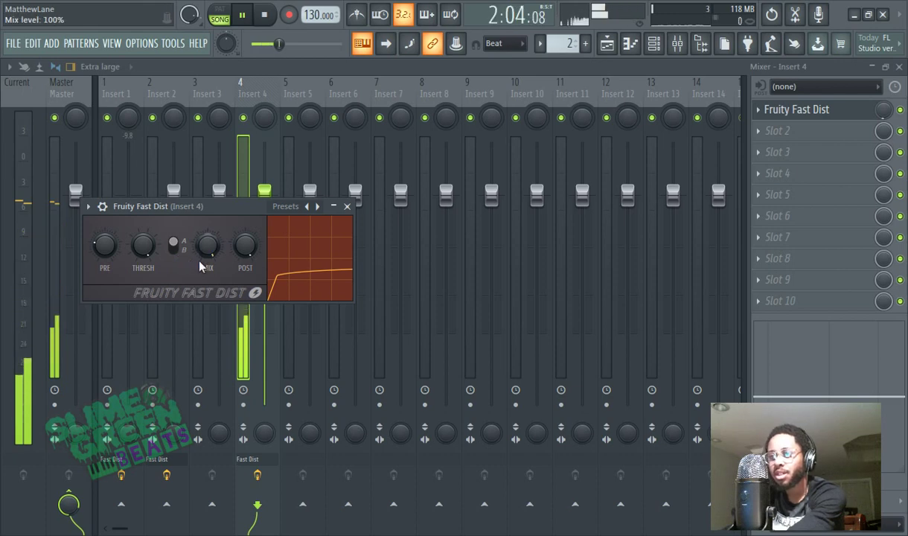
drag(199, 266, 200, 312)
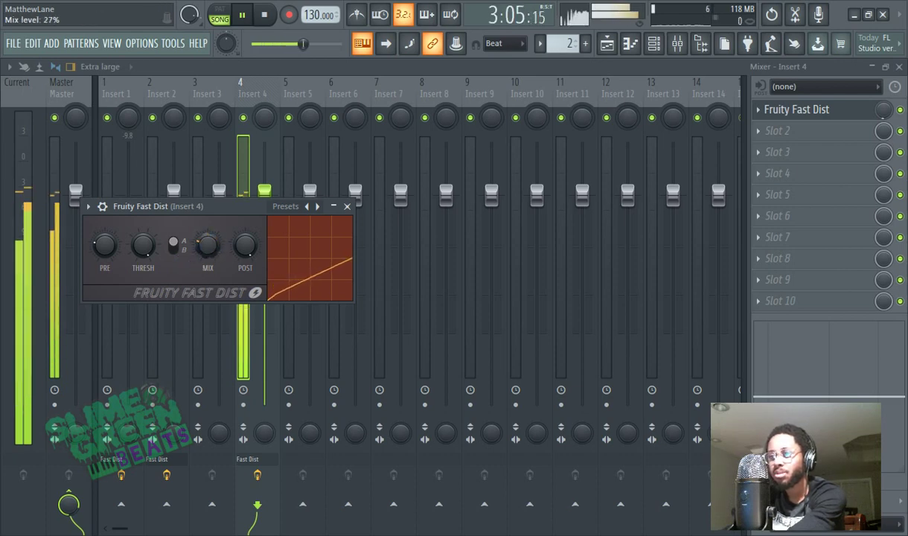
mouse_move(207, 245)
mouse_down()
mouse_move(208, 205)
mouse_move(208, 223)
mouse_up()
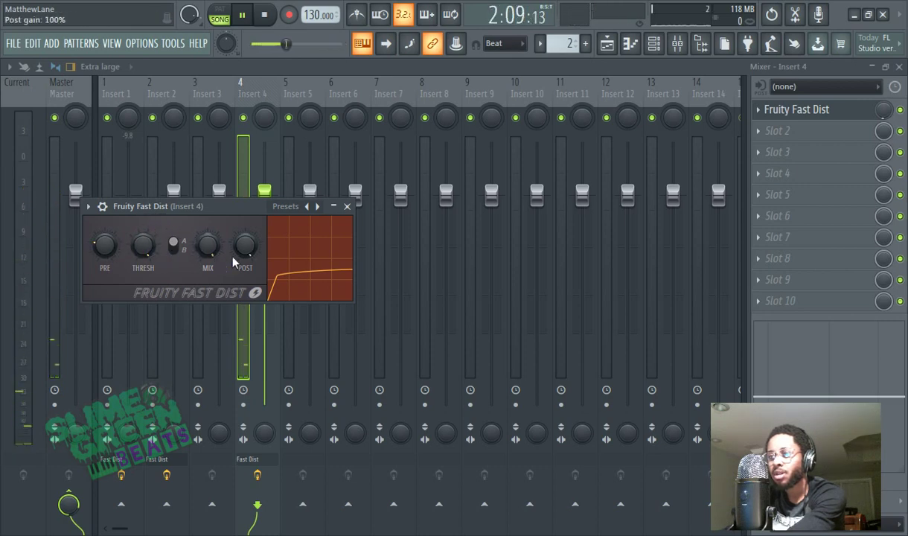
drag(244, 257, 245, 312)
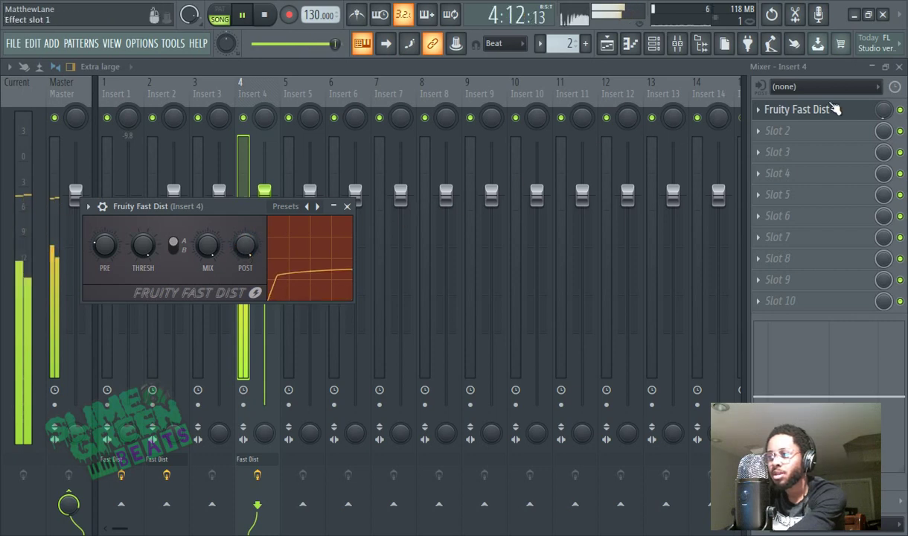
Step: Turn the slot mix low, then set post gain 31%, lower threshold, pre-amp 51%, type B
drag(884, 110, 890, 123)
click(856, 110)
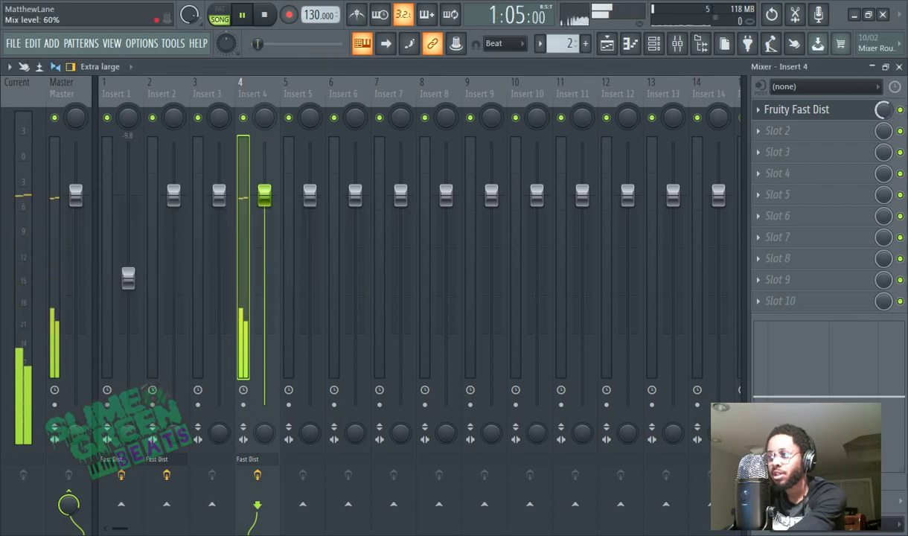
click(845, 110)
mouse_move(245, 245)
mouse_down()
mouse_move(245, 280)
mouse_move(245, 246)
mouse_up()
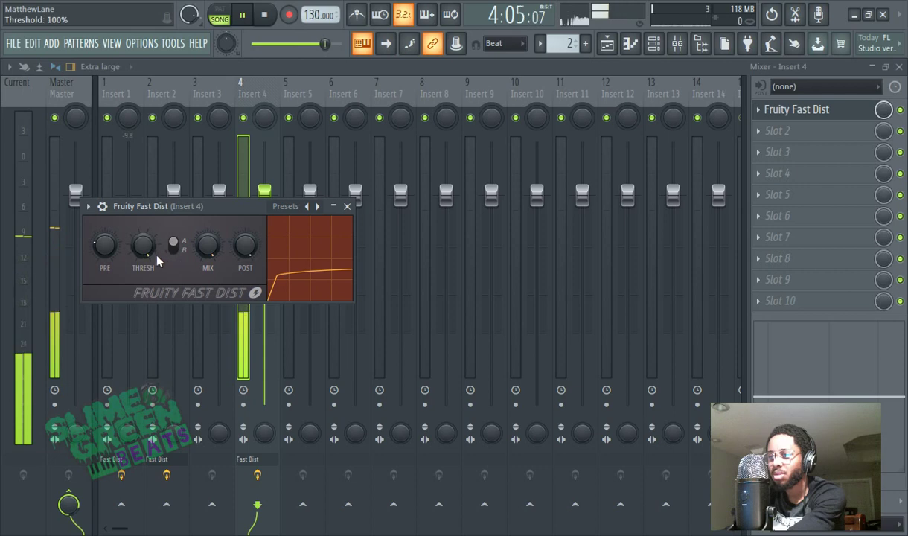
drag(149, 243, 149, 275)
drag(105, 250, 105, 234)
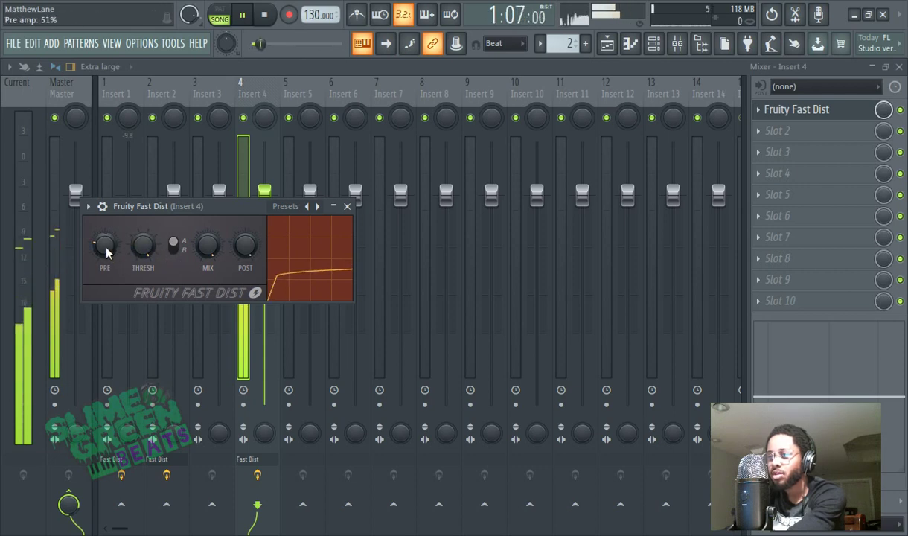
click(175, 247)
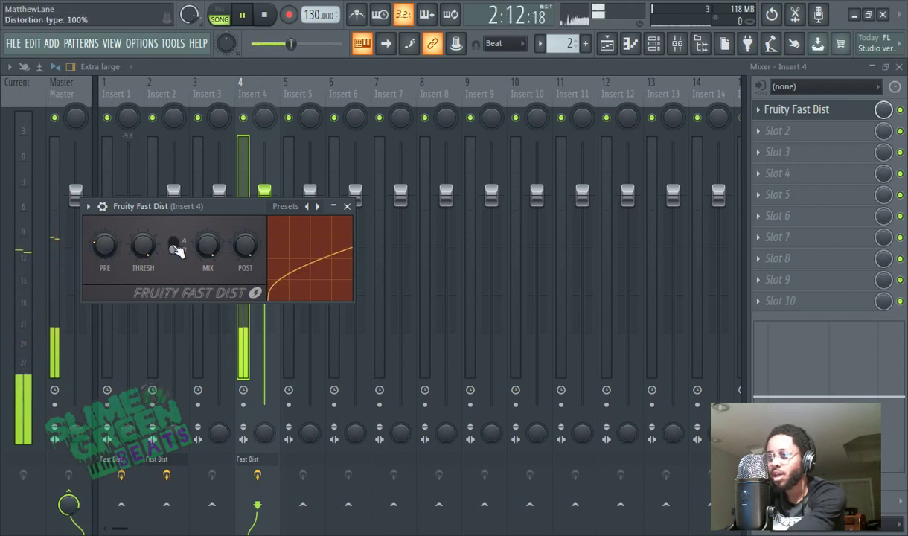
Step: Audition the compressor and fuzz presets on insert 4's Fast Dist
click(302, 211)
click(306, 214)
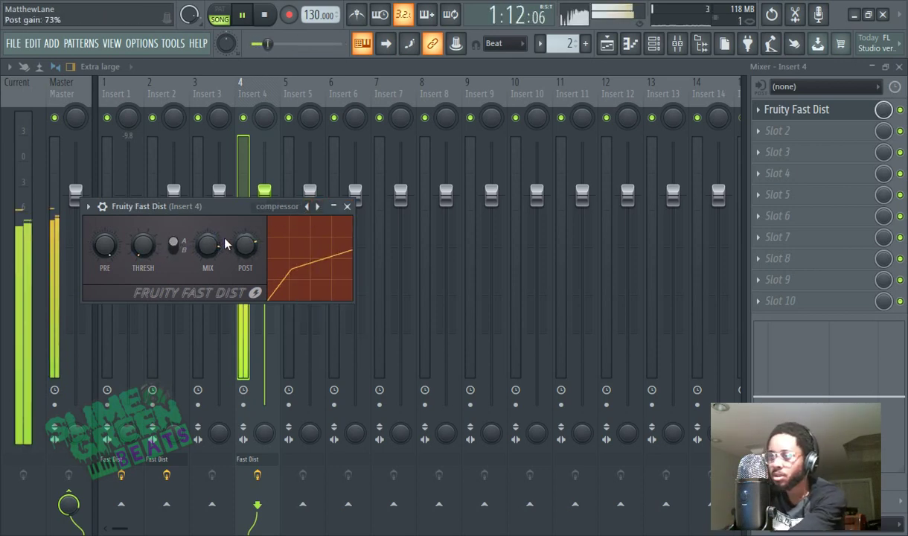
click(288, 212)
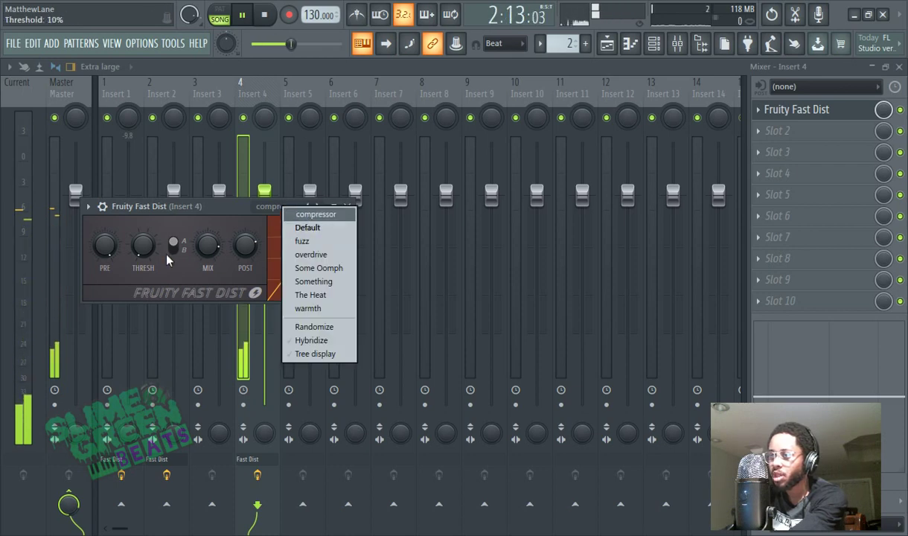
click(176, 252)
click(273, 205)
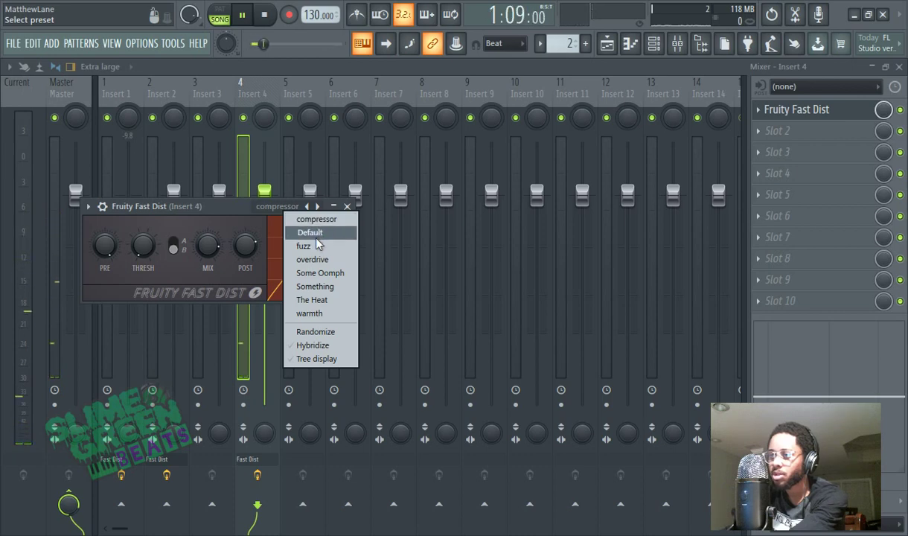
click(316, 246)
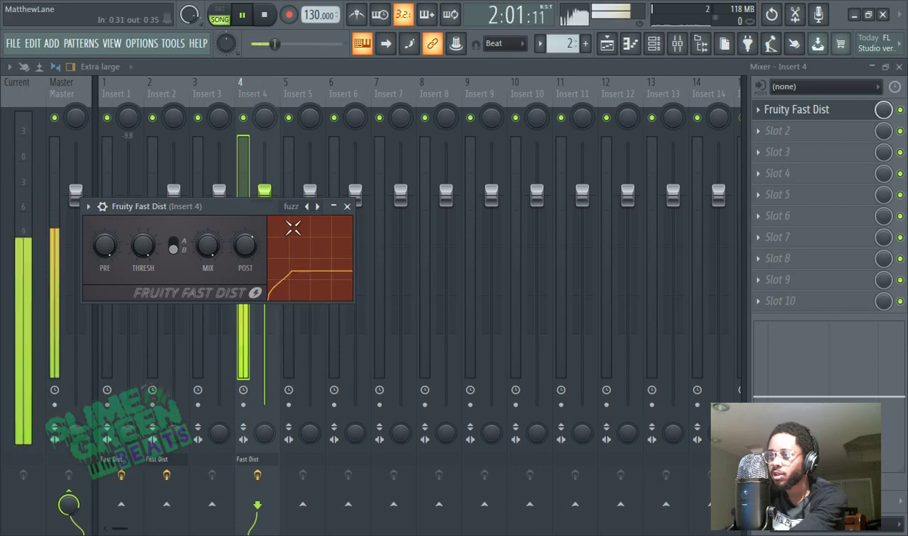
click(293, 209)
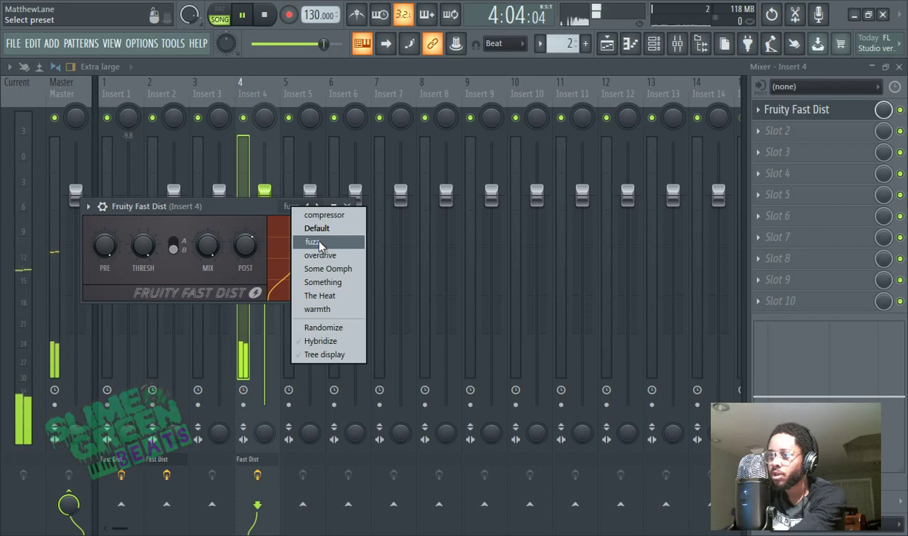
click(319, 244)
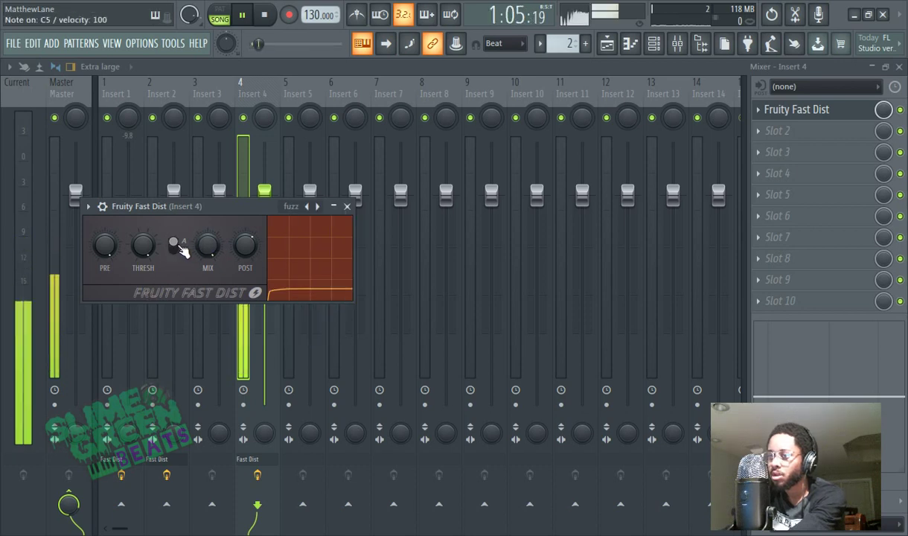
Step: Try Some Oomph, settle on The Heat, then stop and rewind playback
click(293, 209)
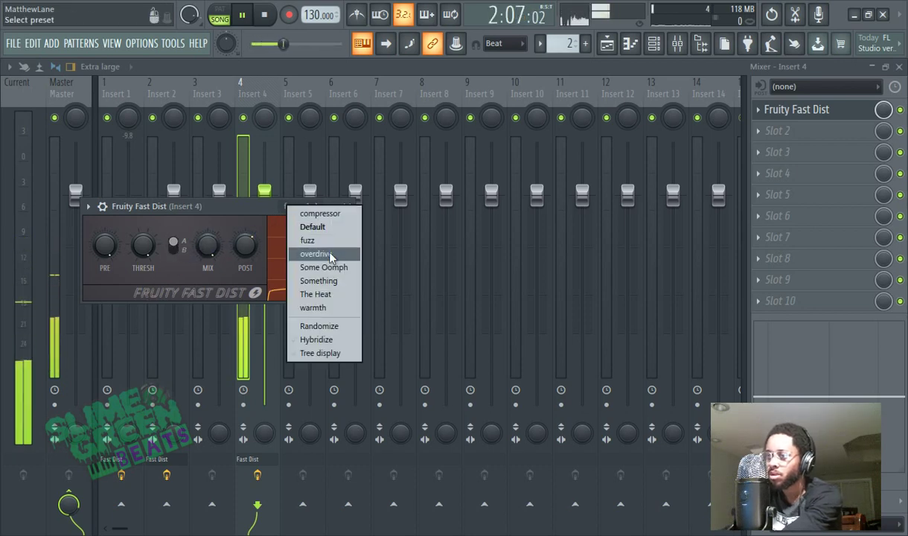
click(327, 267)
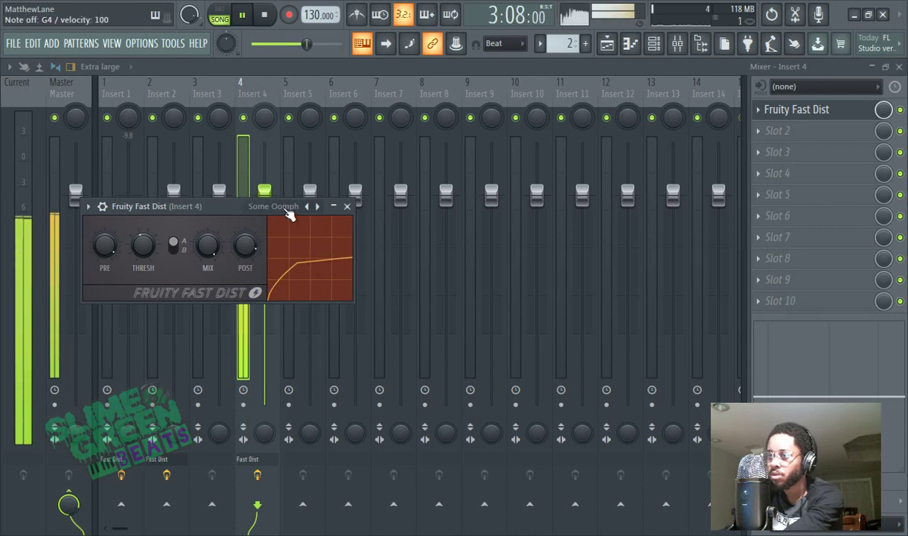
click(175, 246)
click(288, 208)
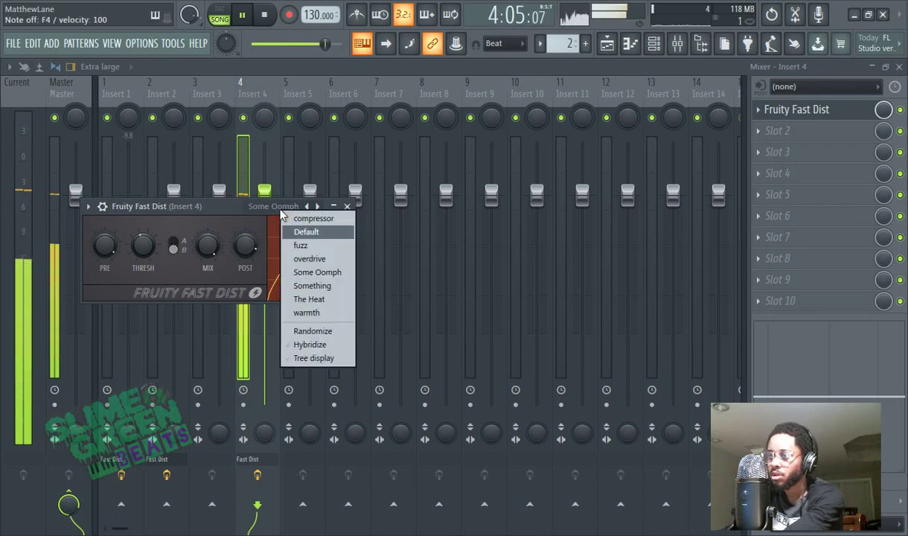
click(313, 300)
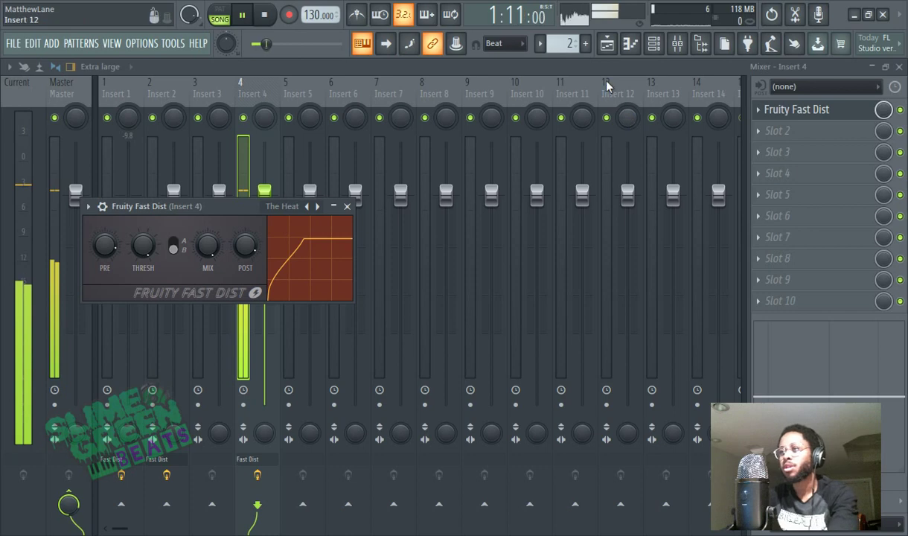
click(239, 16)
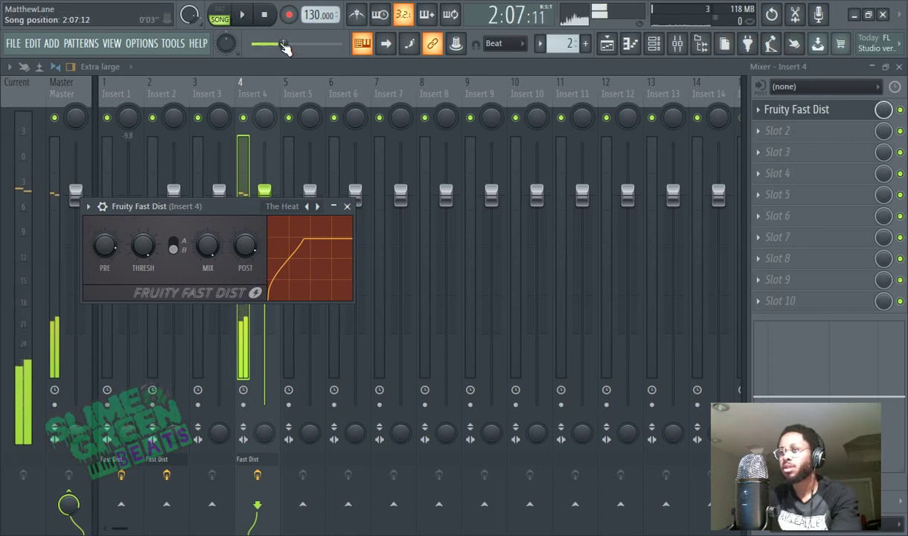
key(space)
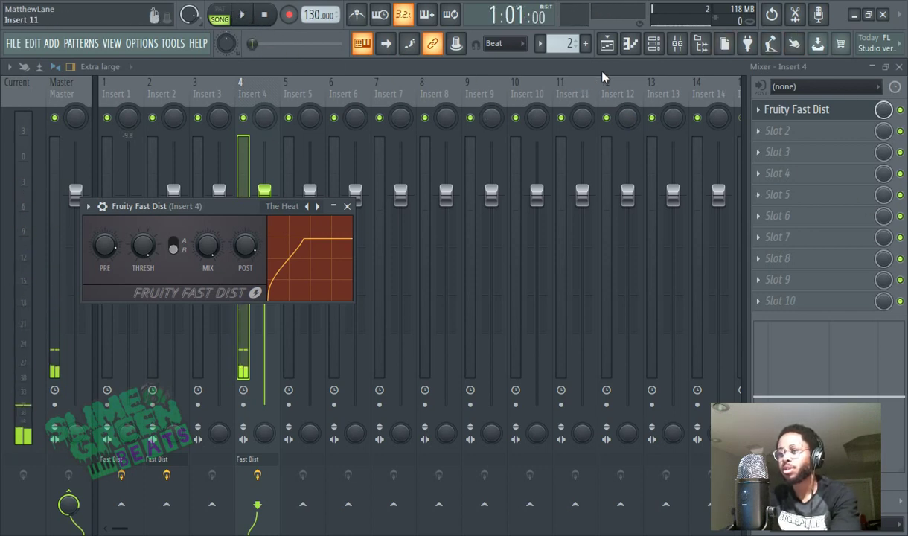
Step: Unmute playlist track 1, mute track 2, test playback, and select the 808's insert 2
click(655, 46)
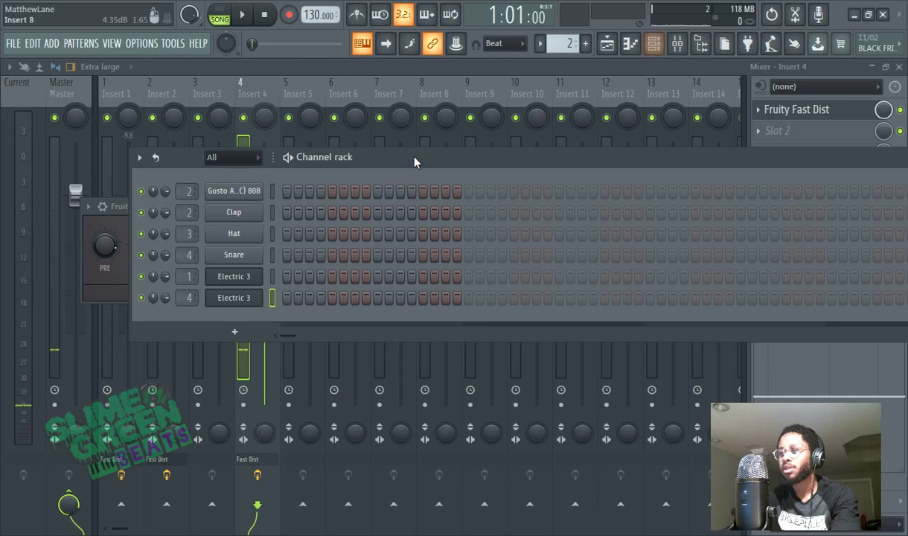
click(607, 43)
click(68, 136)
click(69, 176)
click(242, 15)
key(space)
click(678, 43)
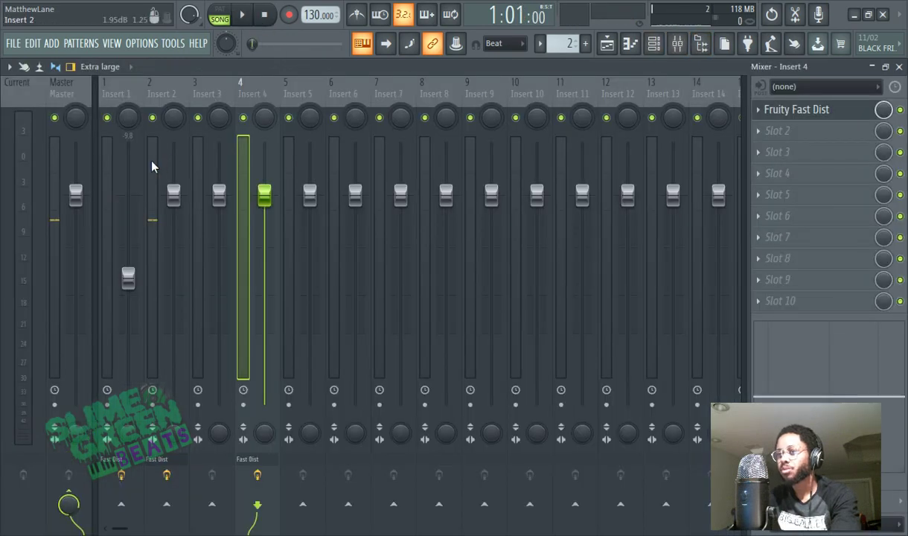
click(154, 189)
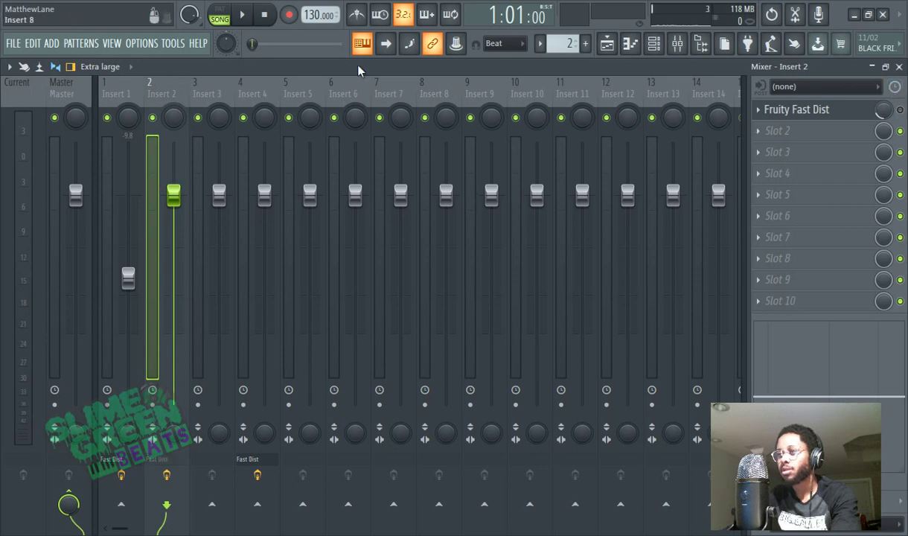
Step: With the song playing, load The Heat preset on insert 2's Fast Dist
click(239, 16)
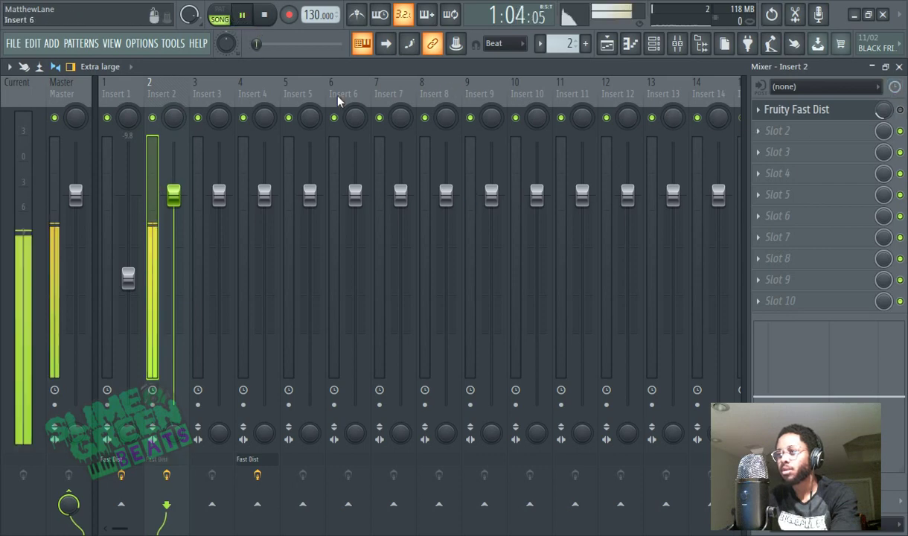
click(834, 109)
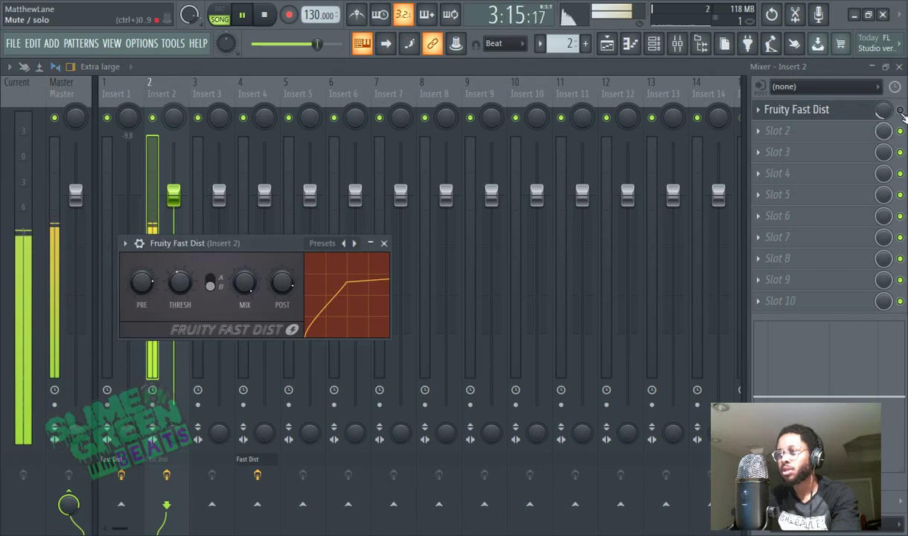
click(857, 111)
click(800, 110)
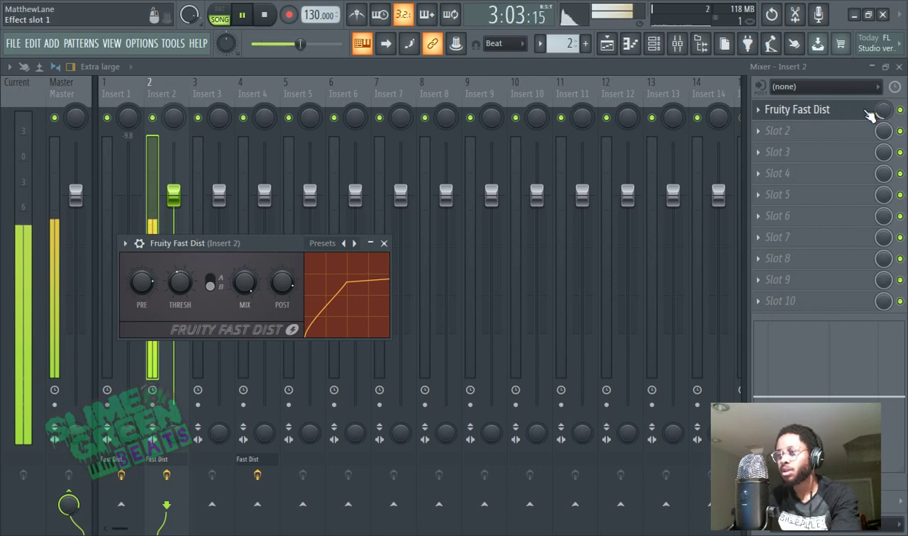
click(332, 245)
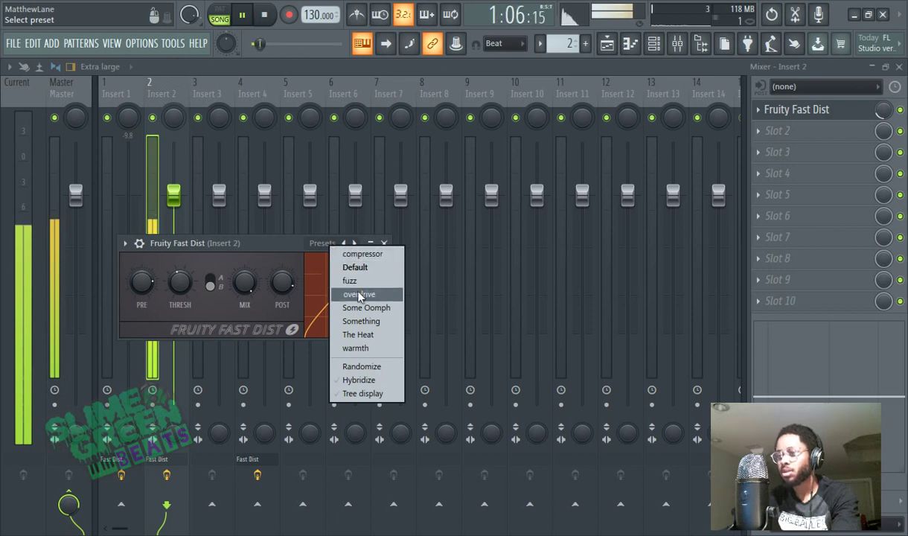
click(369, 334)
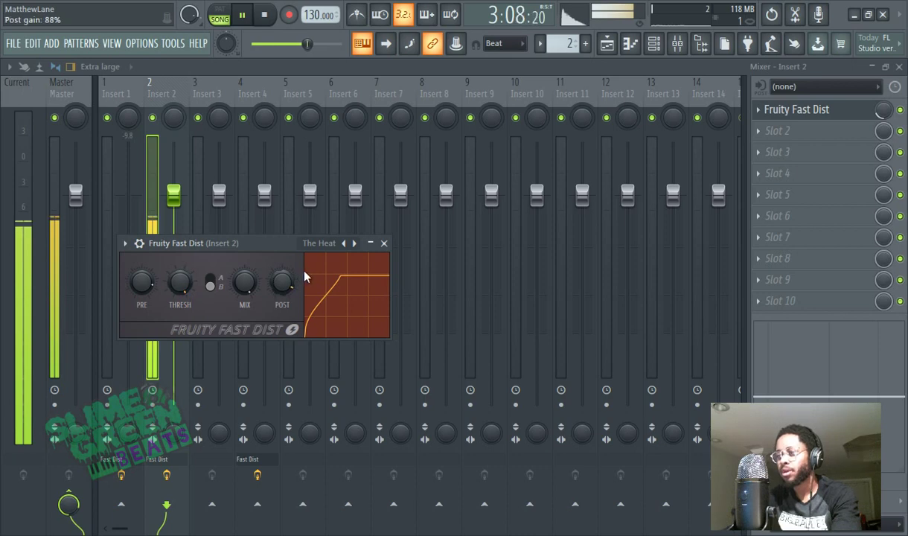
Step: Set insert 2's slot mix to about a third and turn the pre-amp down
click(864, 110)
drag(883, 109, 884, 93)
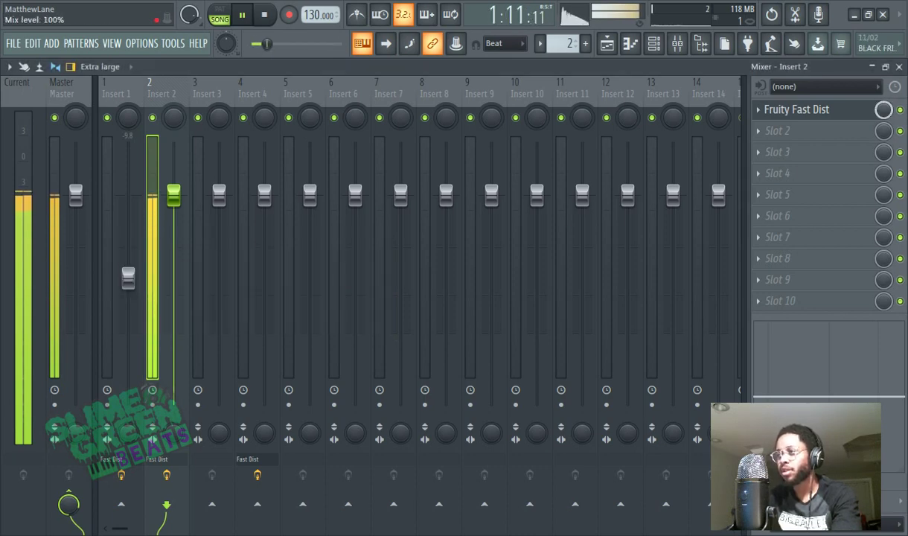
drag(884, 109, 883, 130)
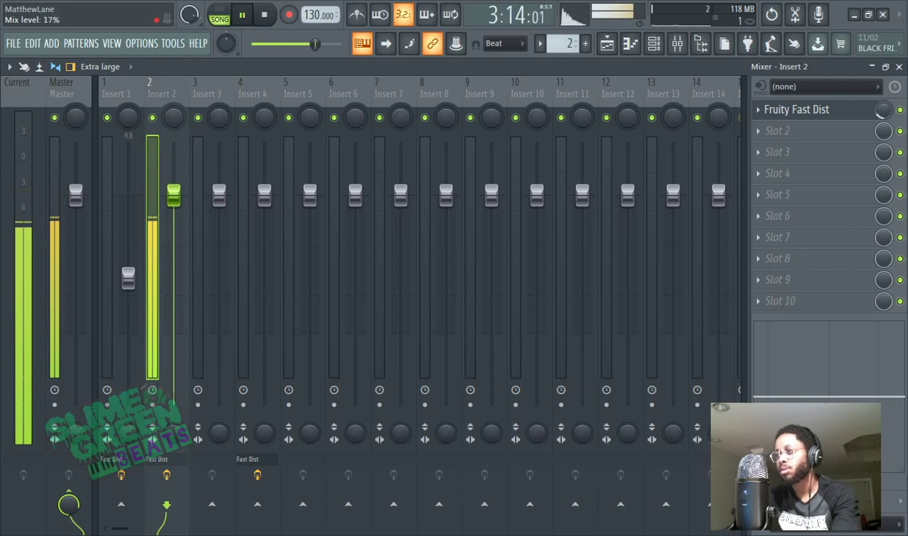
click(796, 109)
drag(144, 288, 143, 328)
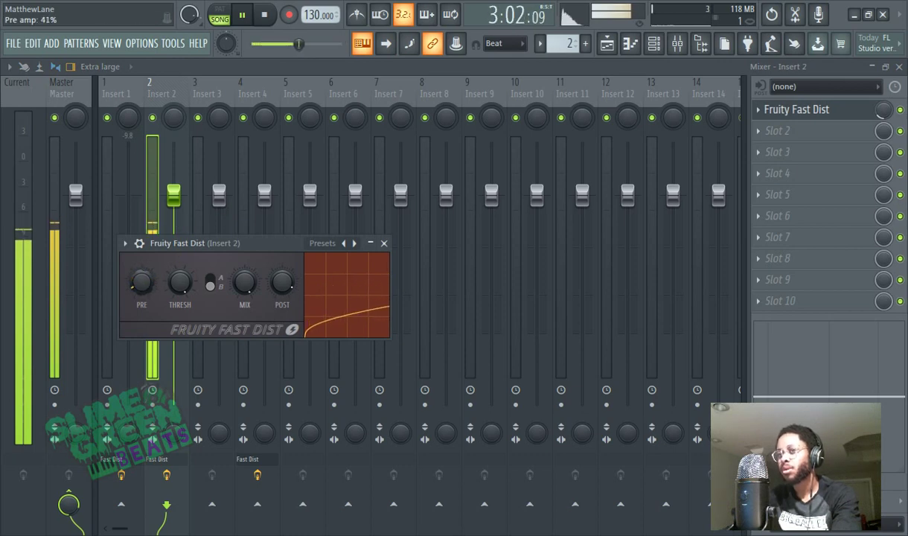
click(321, 244)
Step: Try fuzz, then keep Some Oomph on insert 2's Fast Dist with slot mix near 12%
click(333, 283)
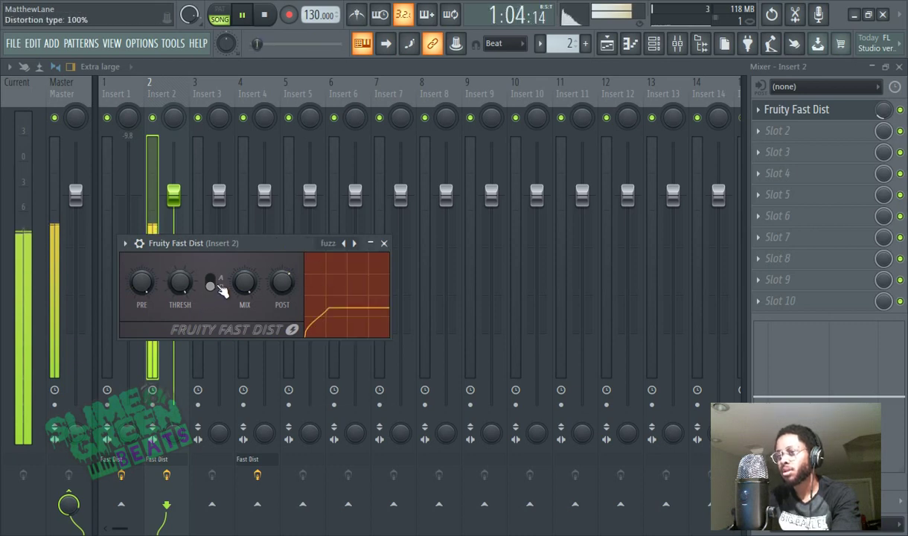
mouse_move(883, 109)
mouse_down()
mouse_move(882, 141)
mouse_move(883, 127)
mouse_up()
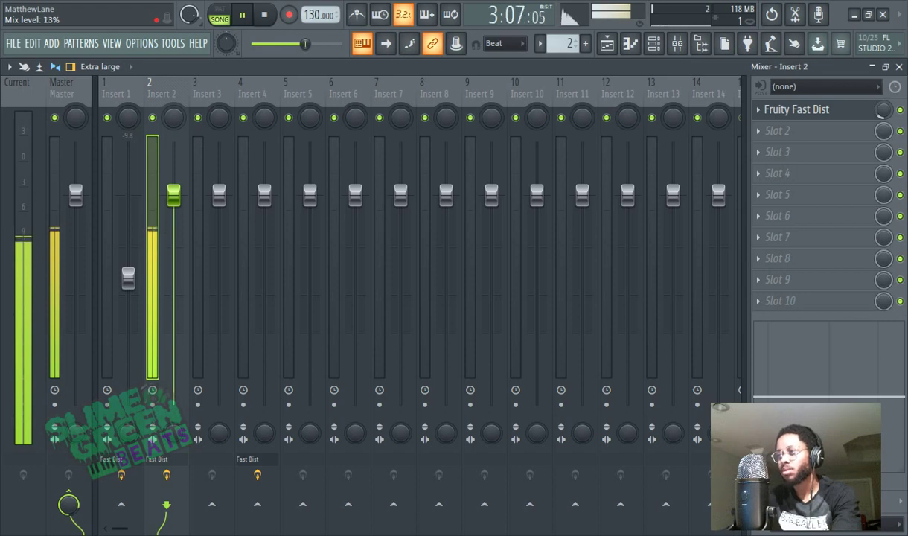
click(782, 113)
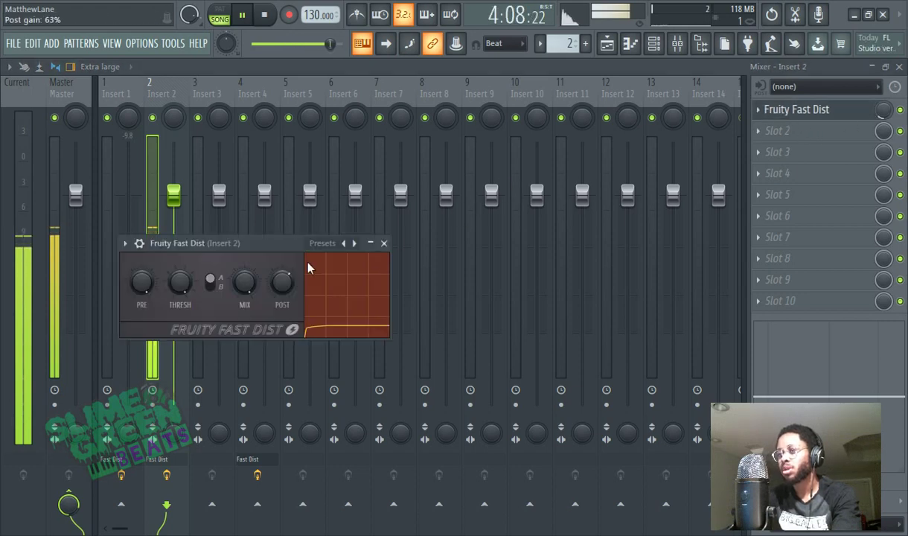
click(321, 243)
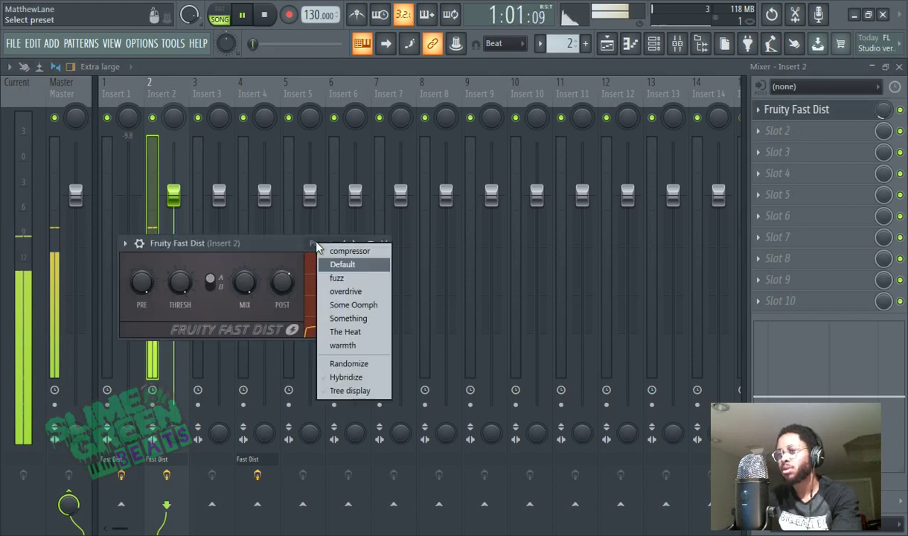
click(346, 308)
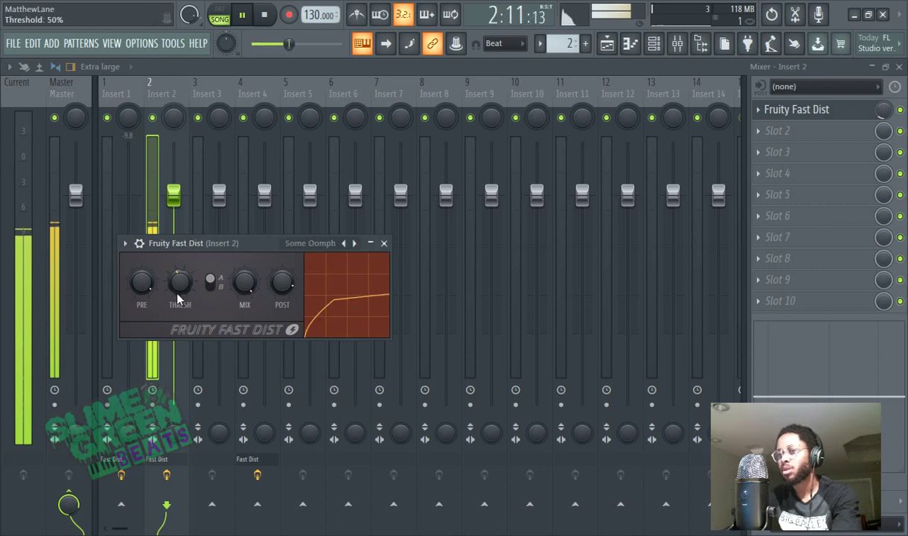
click(211, 283)
click(212, 285)
drag(884, 106, 886, 110)
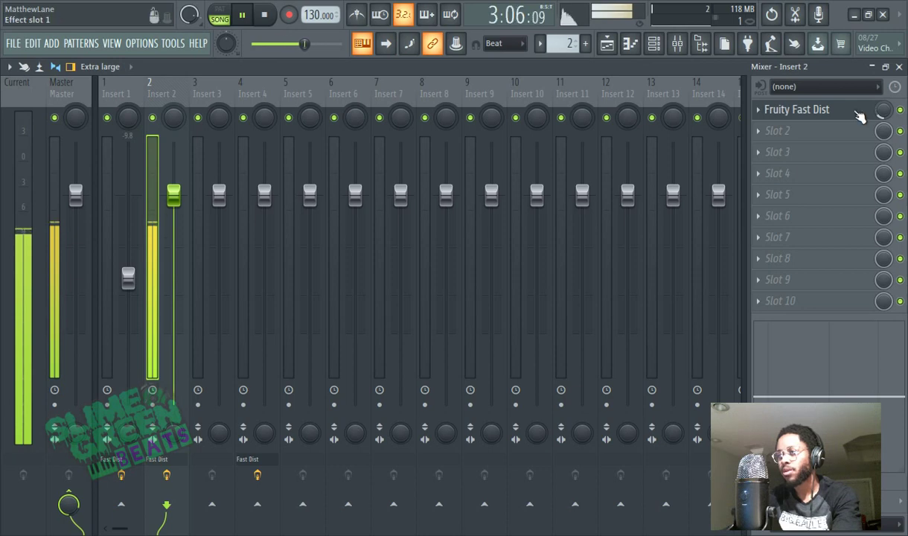
Step: Set insert 2's Fast Dist to pre-amp 33%, threshold 10%, full mix and post gain 85%
click(797, 110)
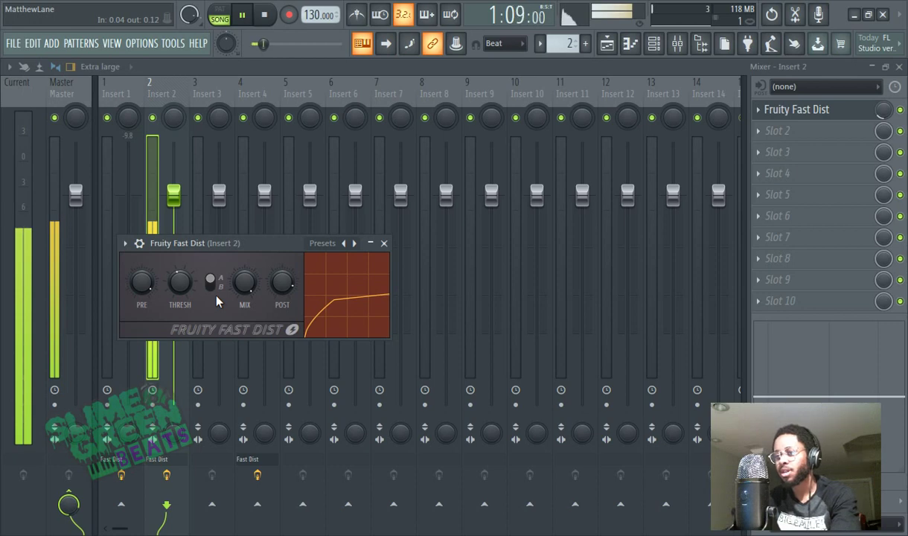
mouse_move(141, 281)
mouse_down()
mouse_move(141, 313)
mouse_move(141, 246)
mouse_up()
mouse_move(180, 281)
mouse_down()
mouse_move(179, 313)
mouse_move(180, 259)
mouse_up()
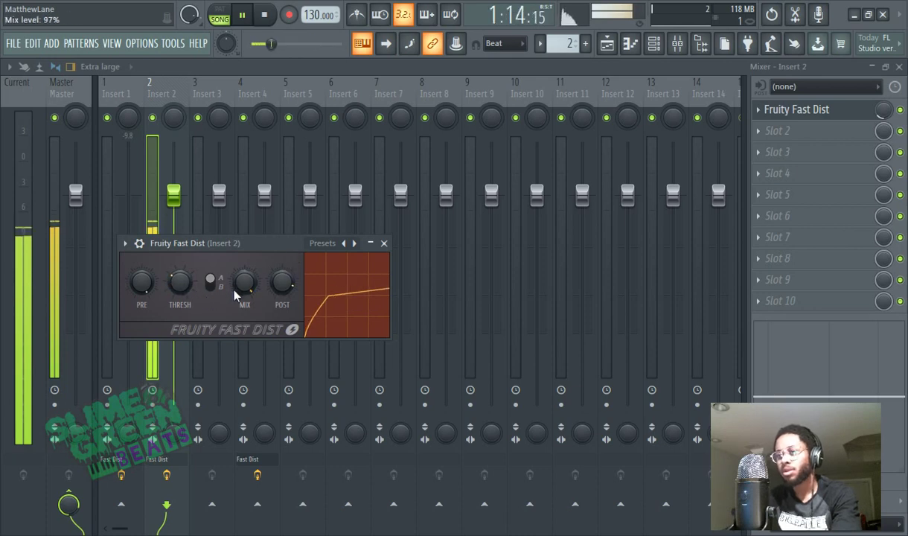
drag(235, 293, 235, 350)
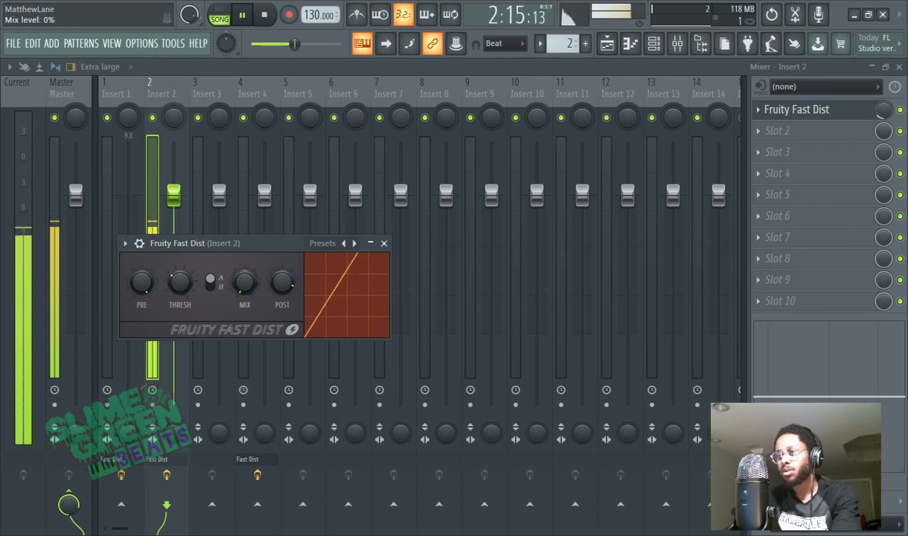
drag(245, 282, 245, 223)
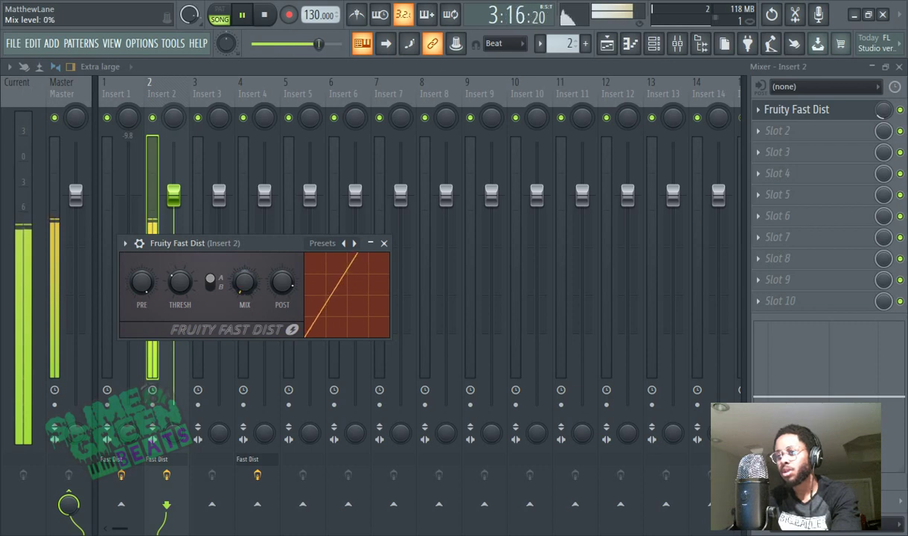
drag(282, 281, 303, 293)
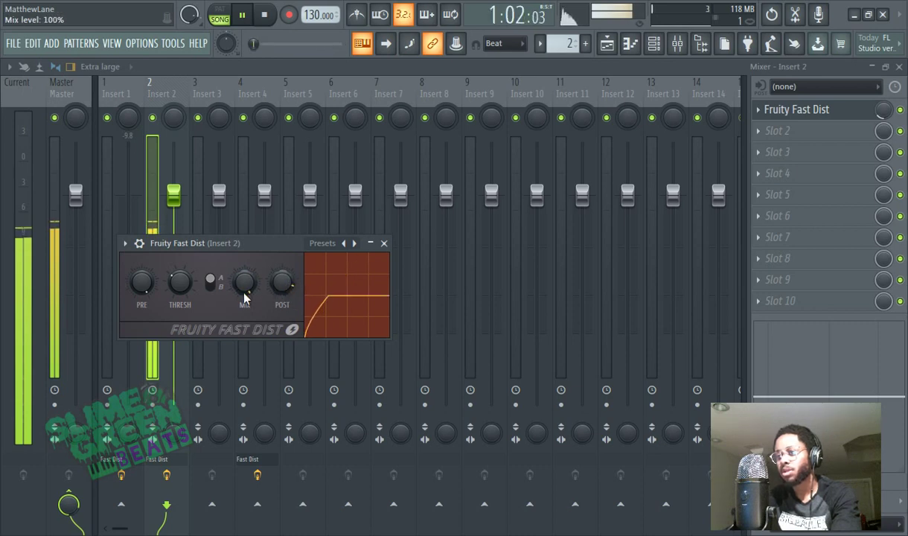
click(210, 282)
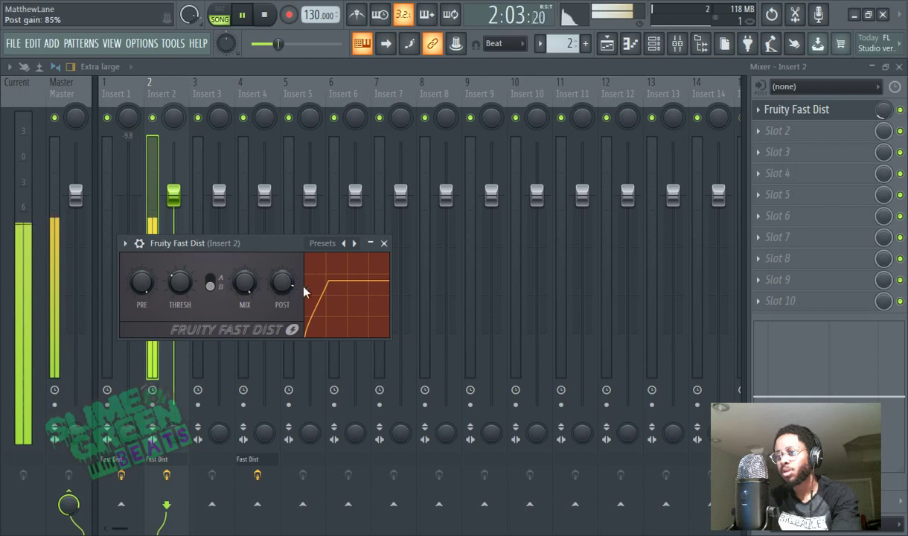
click(212, 286)
Step: Switch Fast Dist back to distortion type B and load the warmth preset
click(212, 285)
click(328, 249)
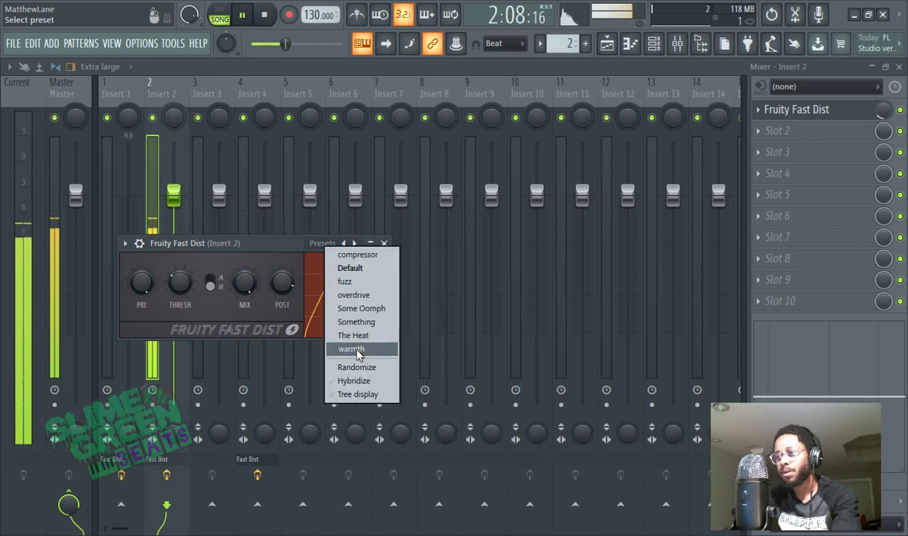
click(350, 349)
Step: Raise the threshold to 60%, pause playback, and close the Fast Dist window
scroll(148, 297, down, 5)
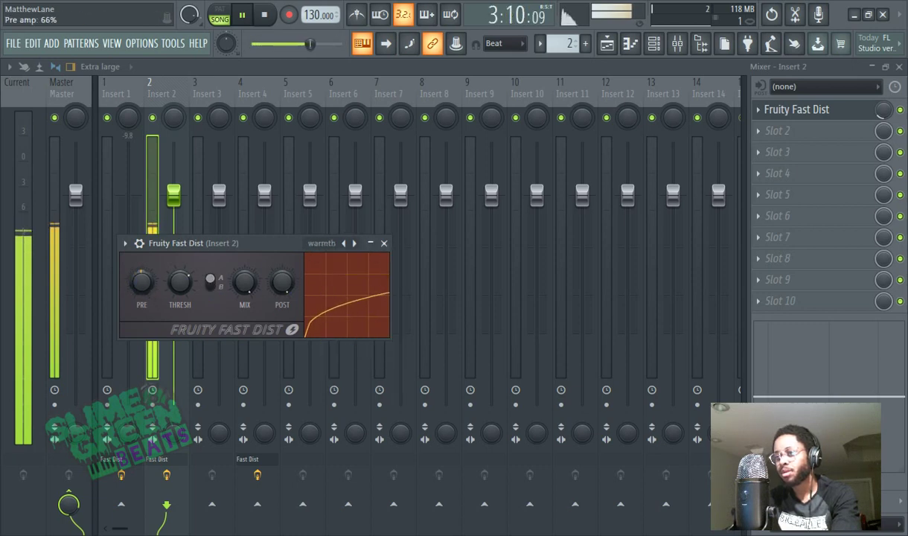
drag(176, 289, 176, 268)
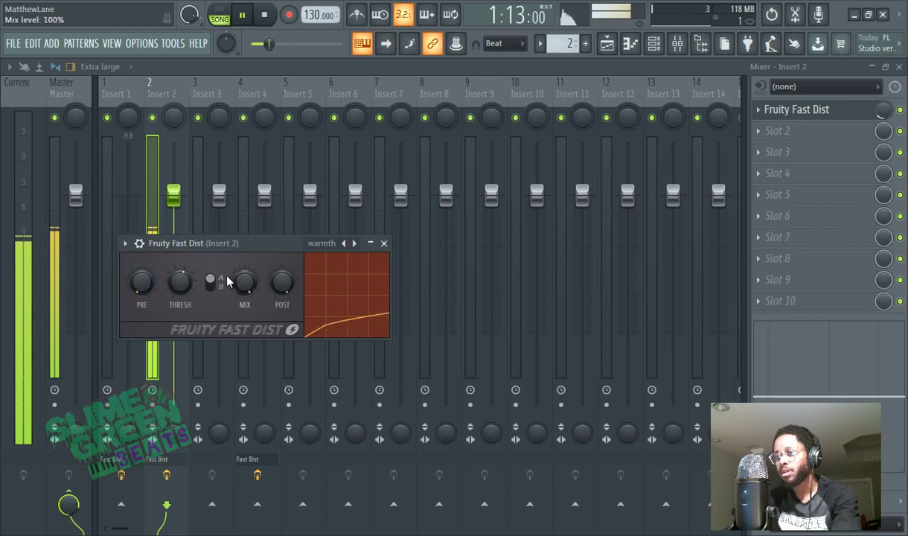
click(242, 18)
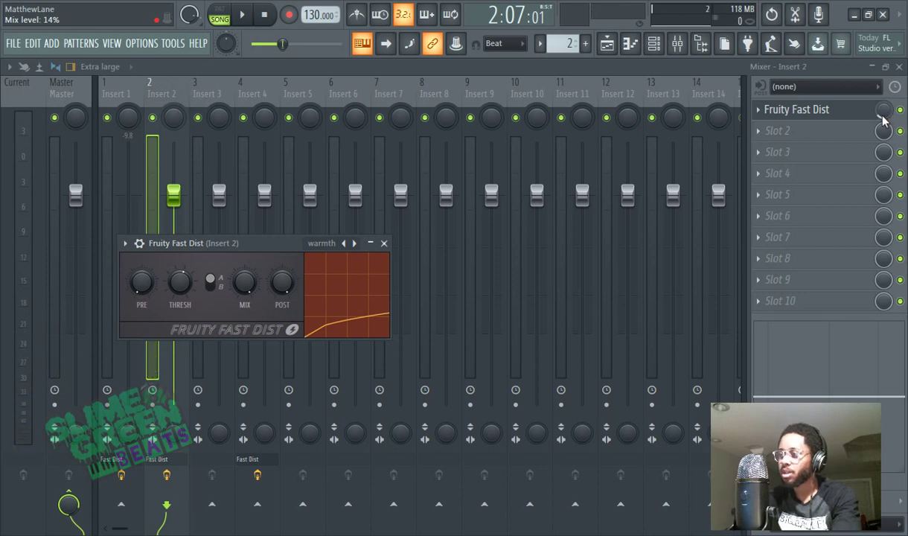
key(Escape)
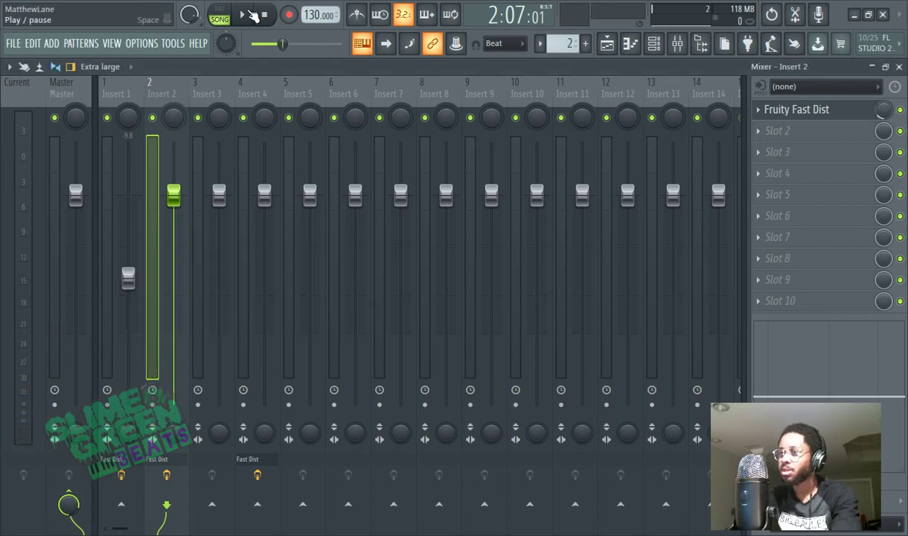
Step: Replay from near the start, lower the slot 1 distortion mix from 29% to 10%, then pause
click(241, 14)
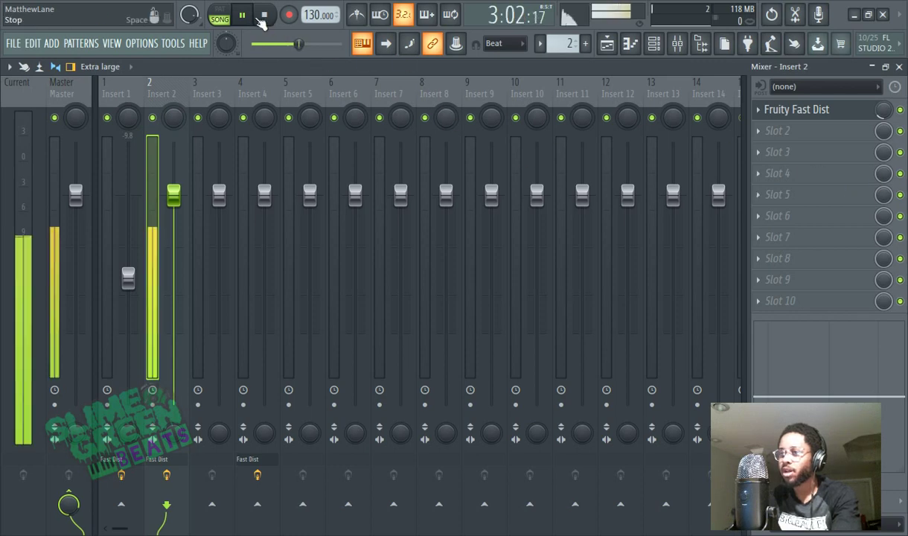
drag(292, 43, 257, 43)
mouse_move(883, 110)
mouse_down()
mouse_move(883, 131)
mouse_move(884, 116)
mouse_up()
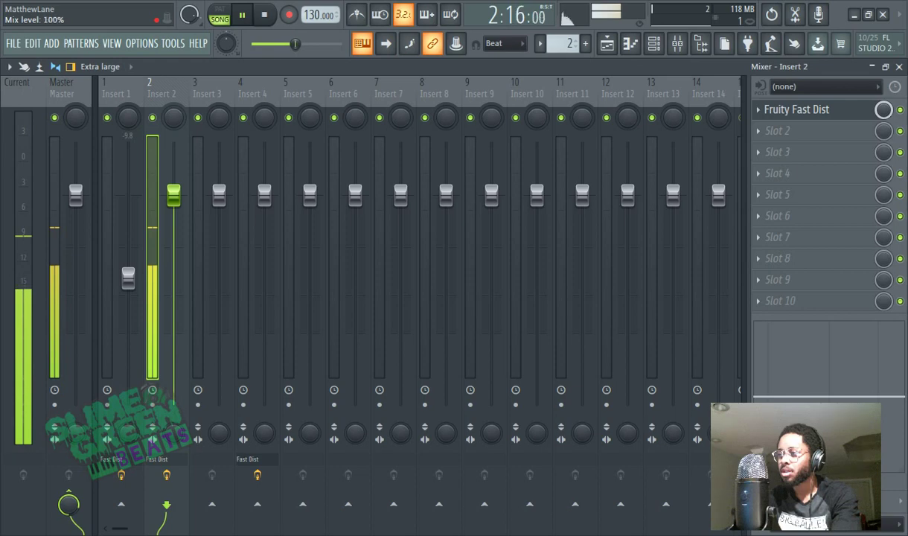
drag(884, 114, 884, 142)
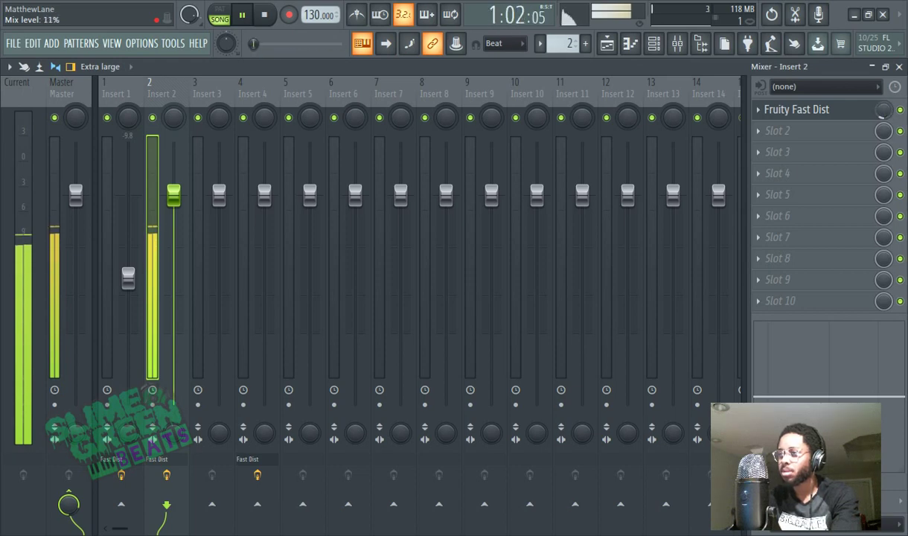
click(242, 18)
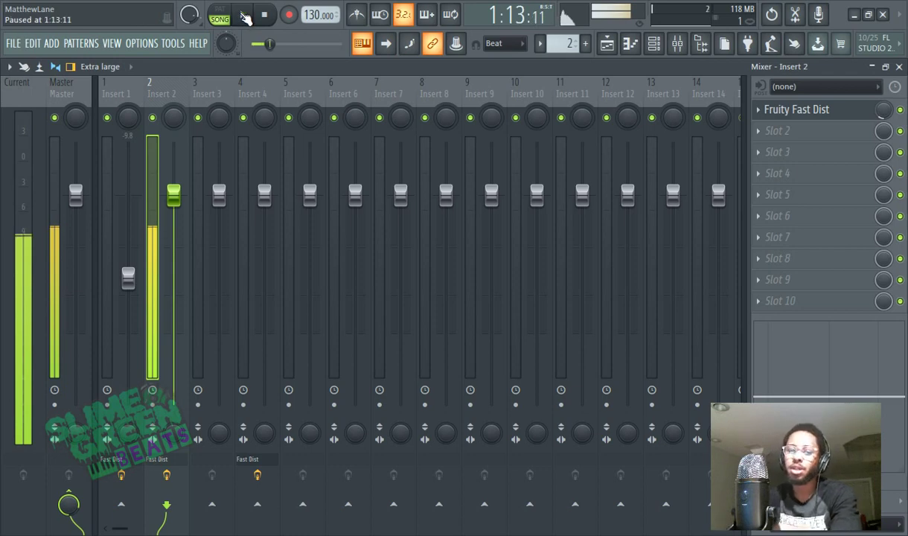